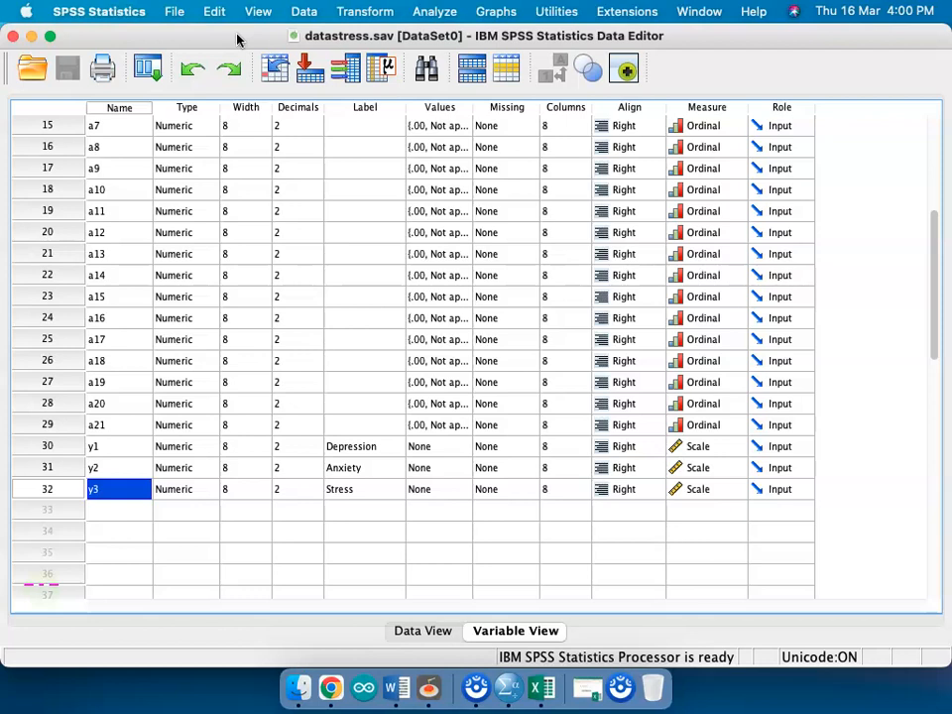
Start Recode into Different Variables and add Umur [x4] as the input variable
{"action": "scroll", "coordinate": [226, 146], "scroll_direction": "up", "scroll_amount": 5}
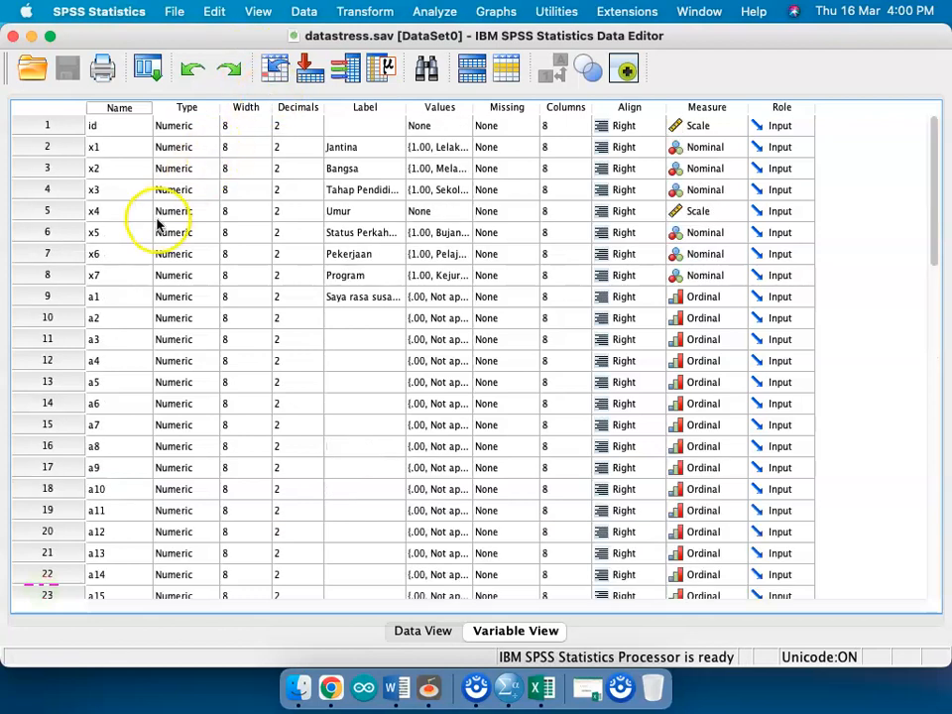
{"action": "left_click", "coordinate": [334, 215]}
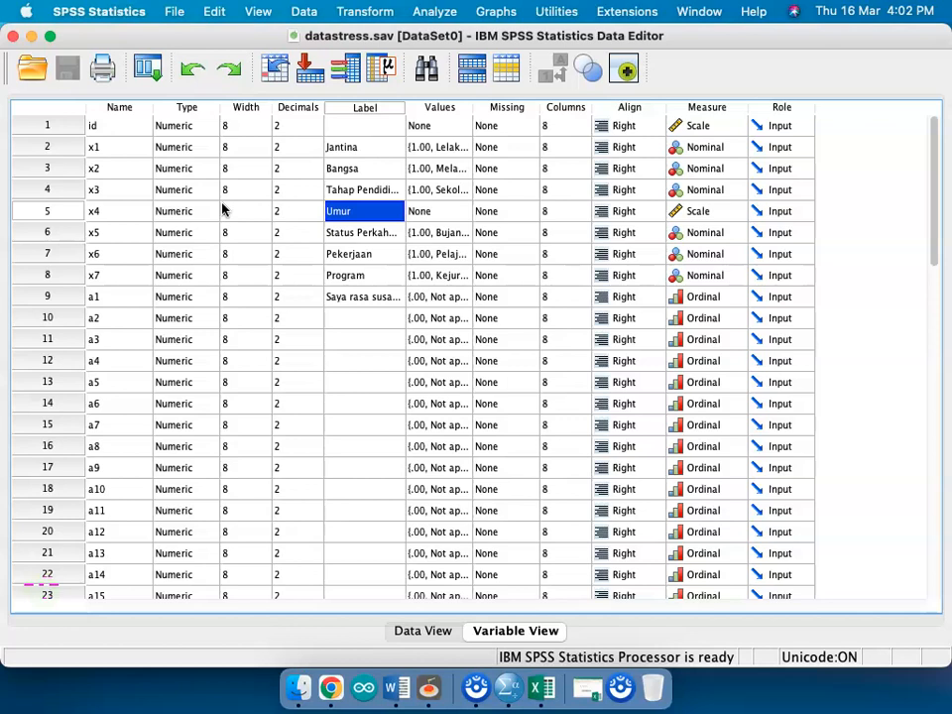
{"action": "left_click", "coordinate": [361, 12]}
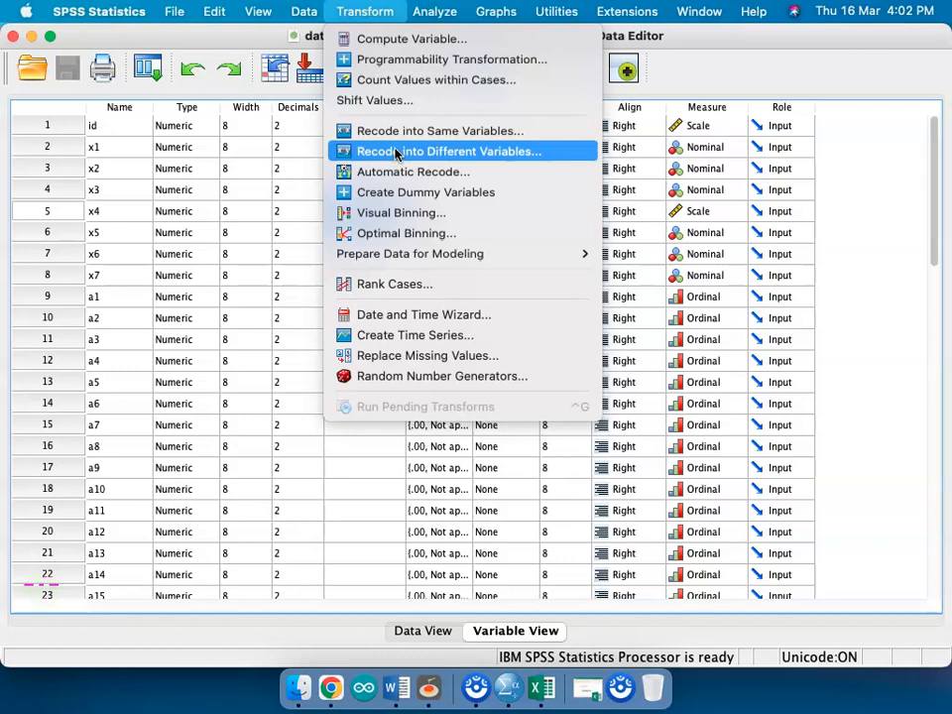
{"action": "left_click", "coordinate": [376, 15]}
{"action": "left_click", "coordinate": [376, 15]}
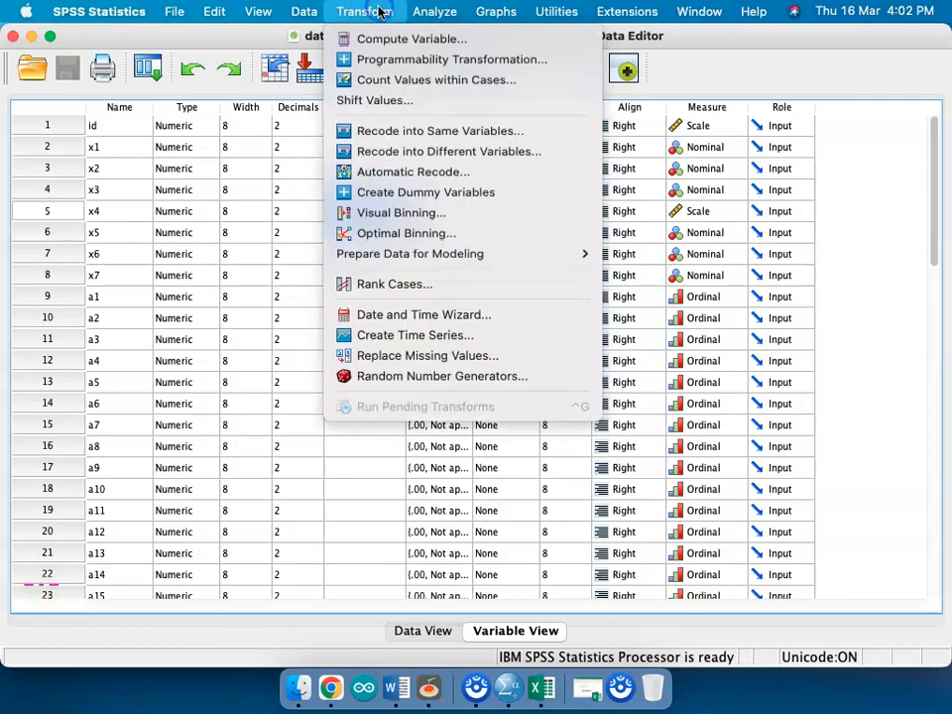
{"action": "left_click", "coordinate": [385, 150]}
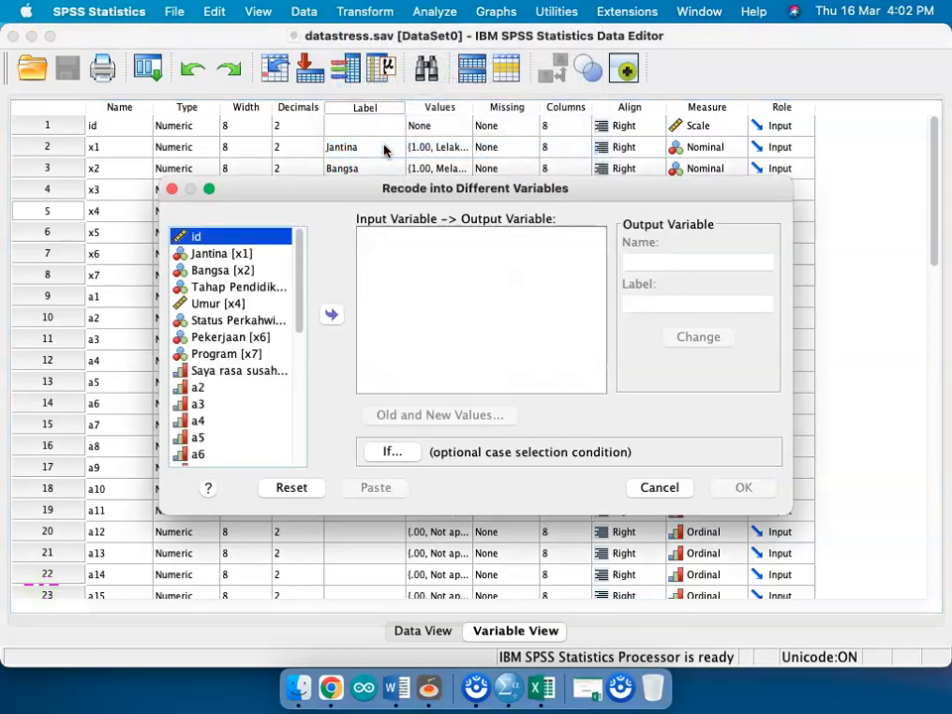
{"action": "left_click", "coordinate": [266, 295]}
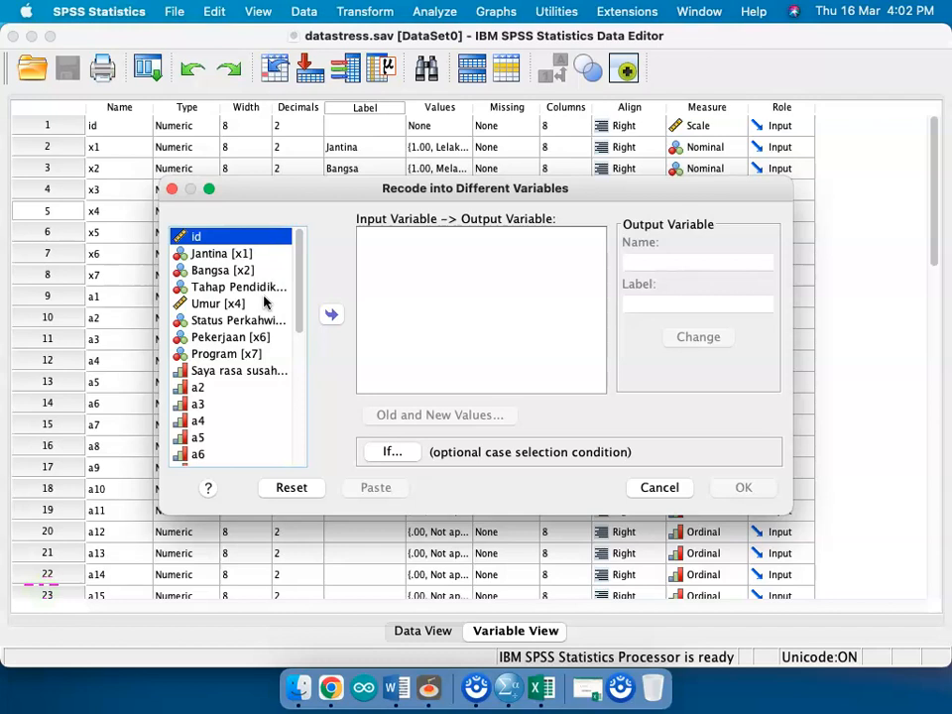
{"action": "left_click", "coordinate": [222, 304]}
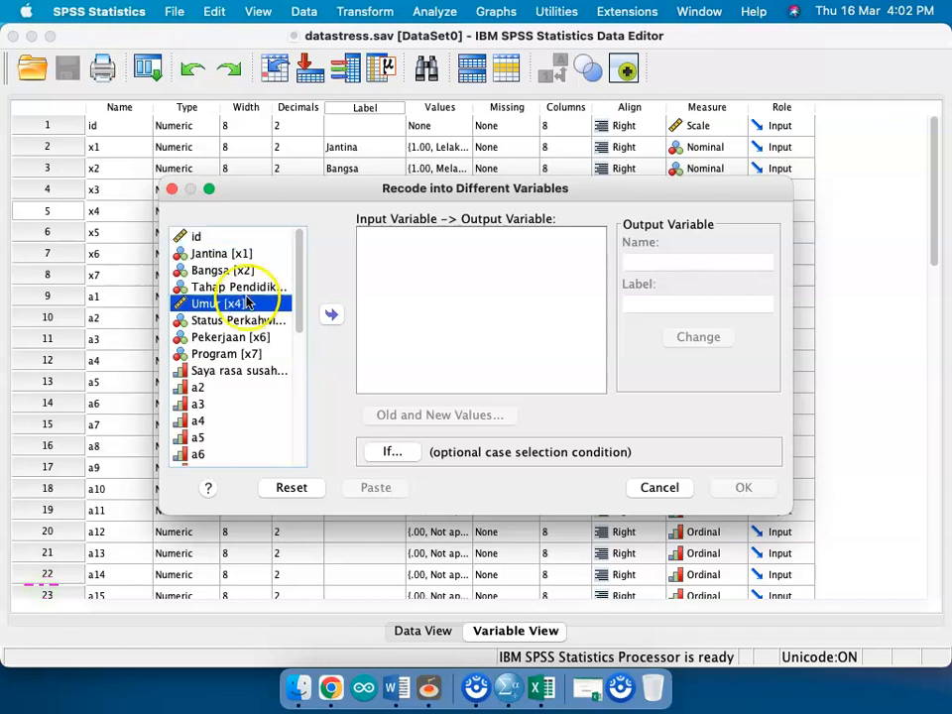
{"action": "left_click", "coordinate": [334, 316]}
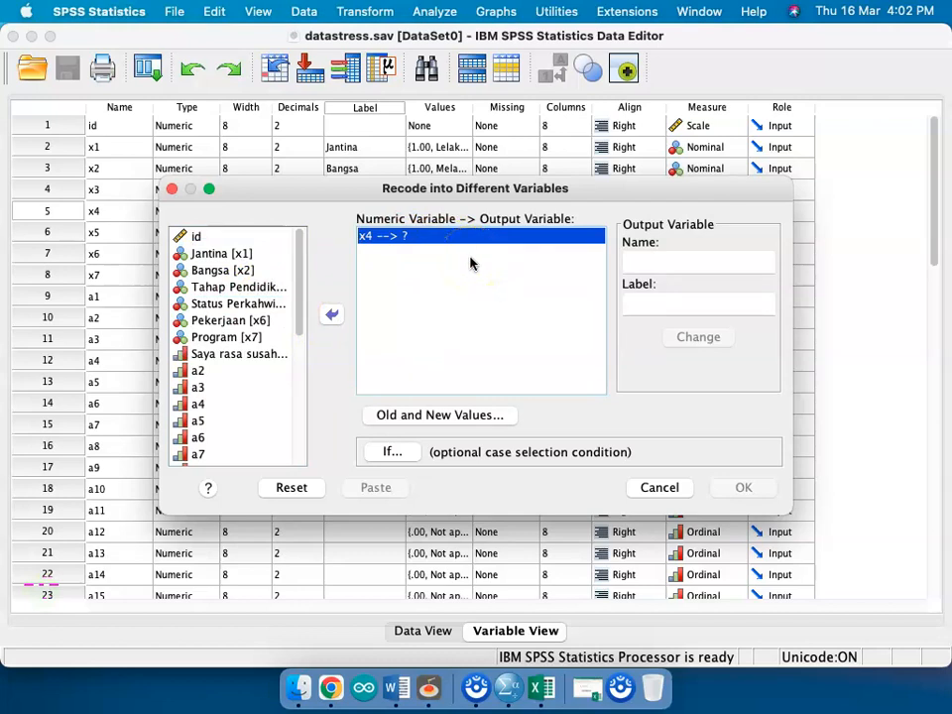
Name the output variable umur.cat, assign it to x4, and open the definition of its old and new values
{"action": "left_click", "coordinate": [650, 259]}
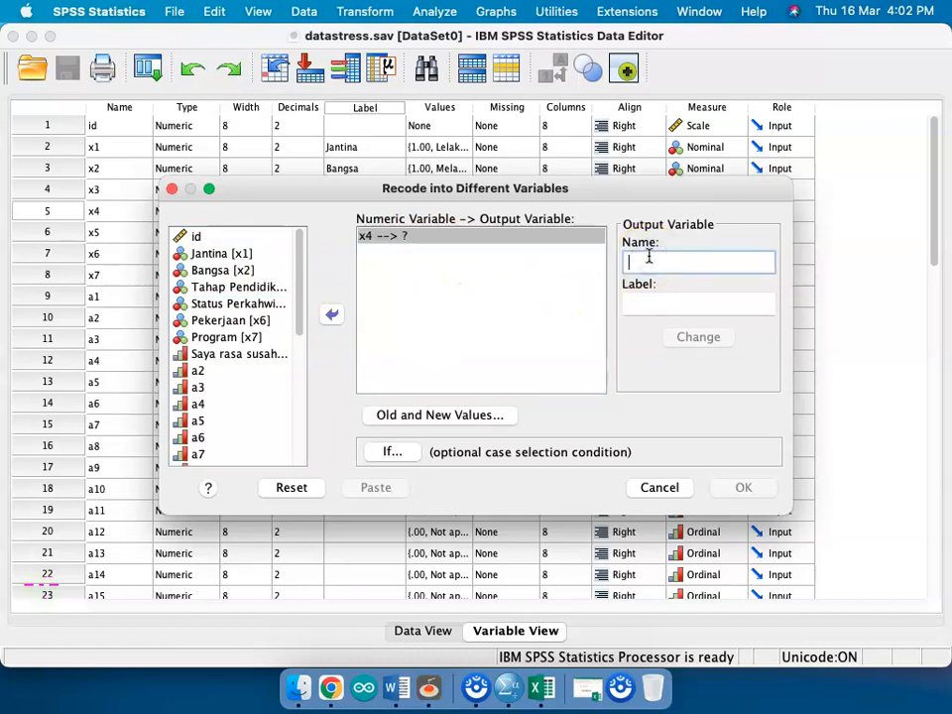
{"action": "type", "text": "umur"}
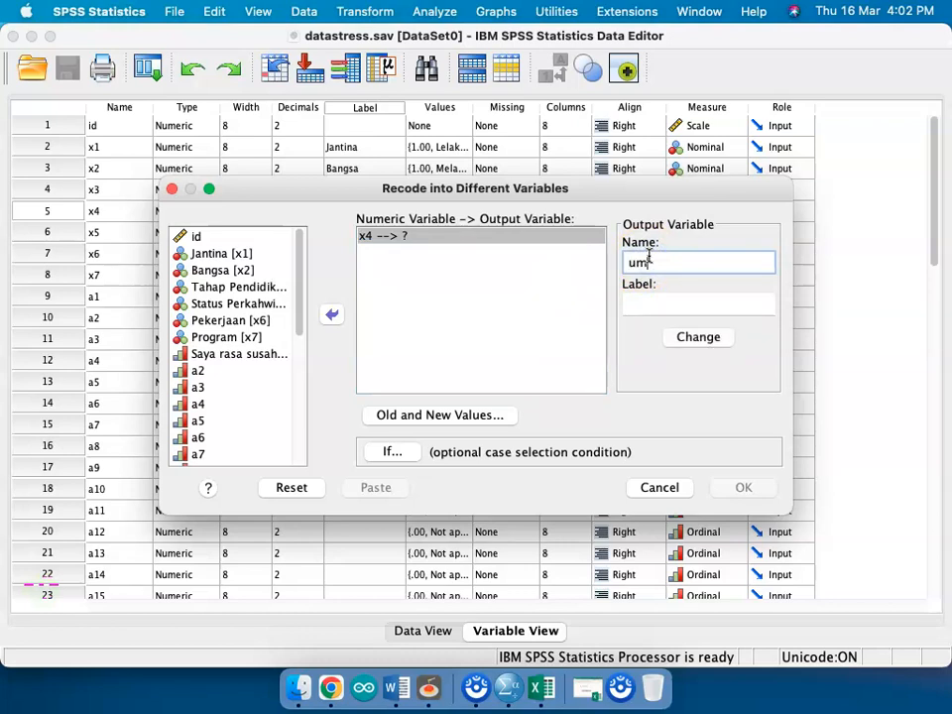
{"action": "type", "text": ".cat"}
{"action": "key", "text": "Tab"}
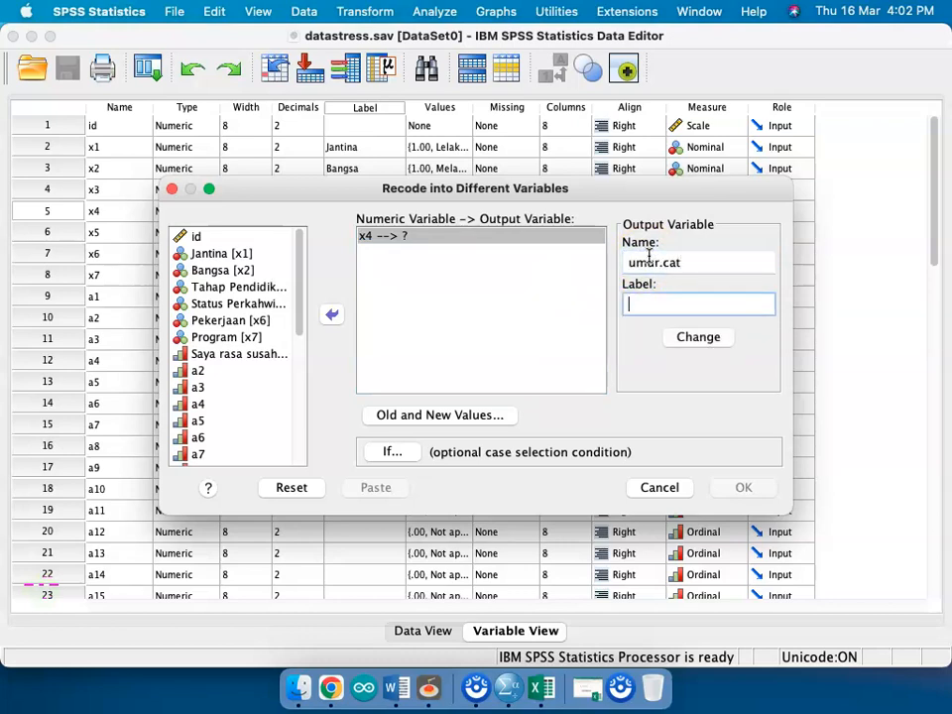
{"action": "key", "text": "Return"}
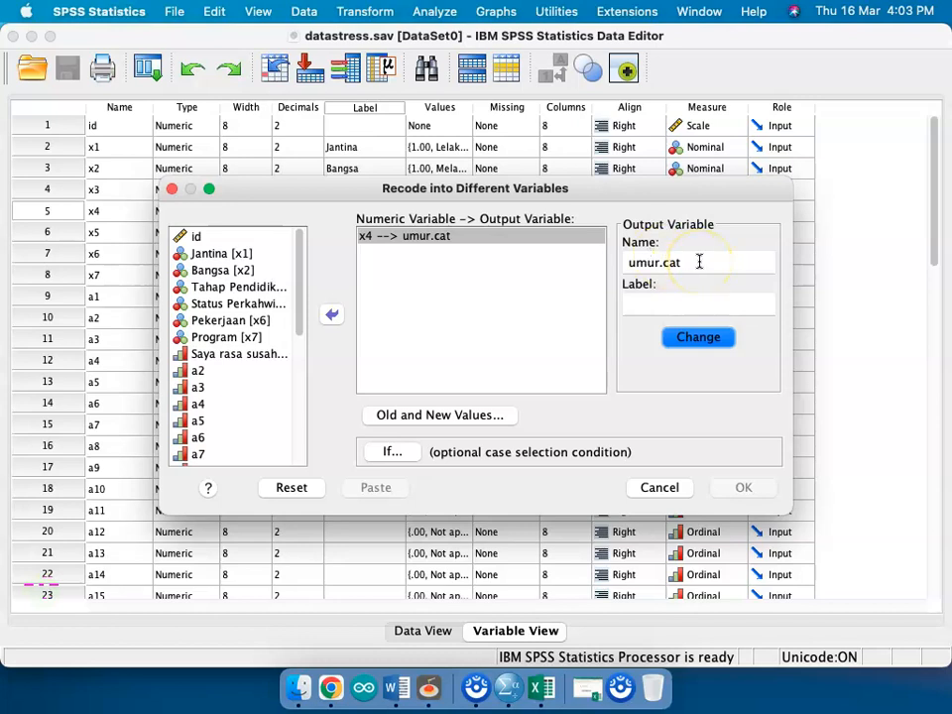
{"action": "left_click", "coordinate": [684, 331]}
{"action": "left_click", "coordinate": [371, 240]}
{"action": "left_click", "coordinate": [368, 244]}
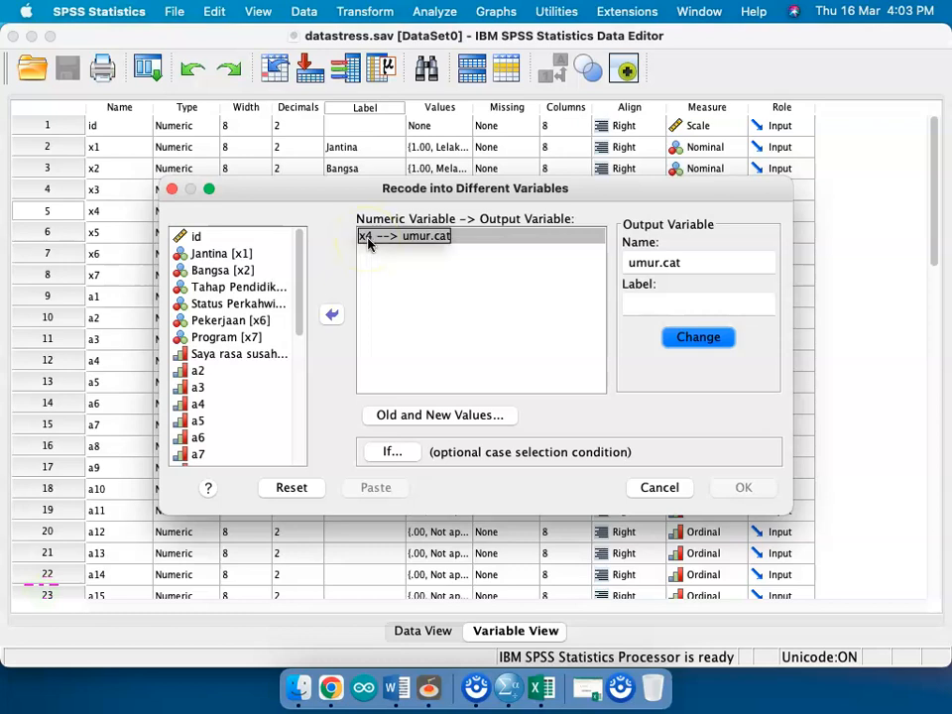
{"action": "left_click", "coordinate": [427, 241]}
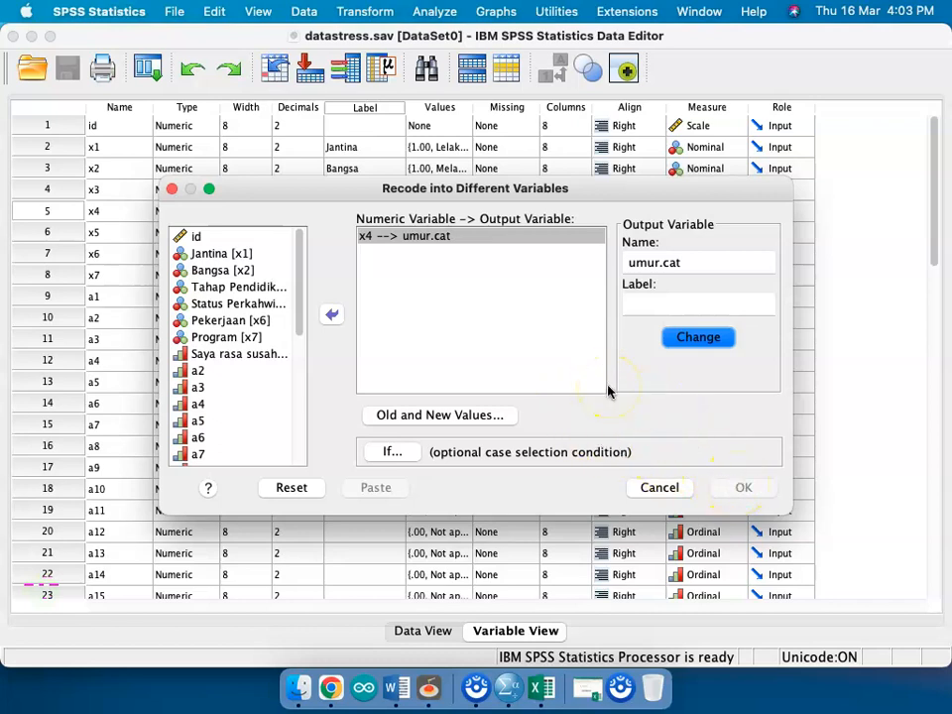
{"action": "left_click", "coordinate": [419, 425]}
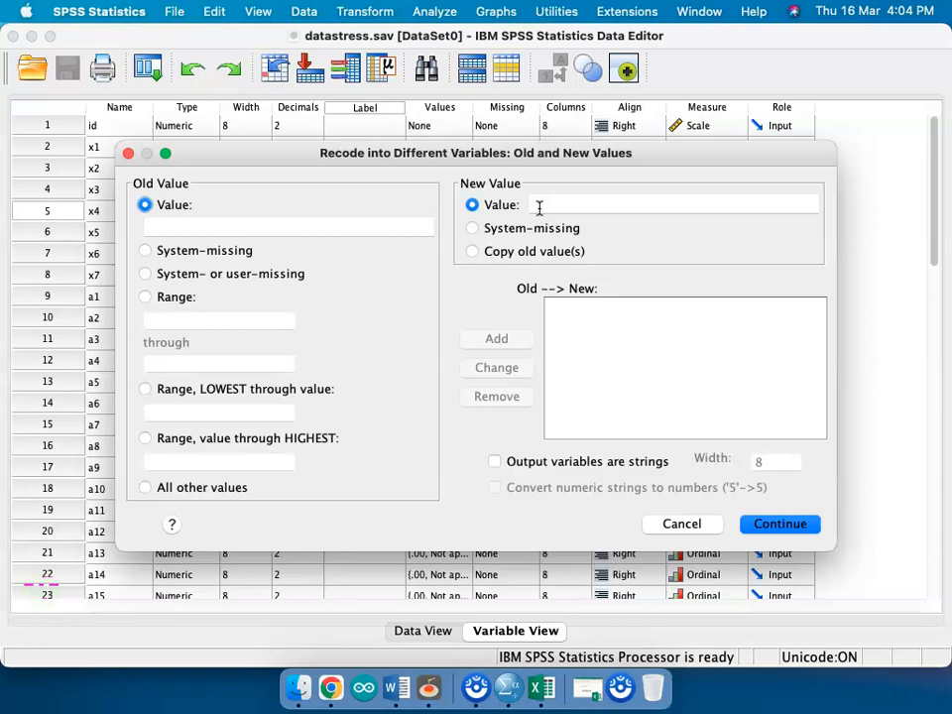
{"action": "left_click", "coordinate": [214, 225]}
{"action": "type", "text": "12"}
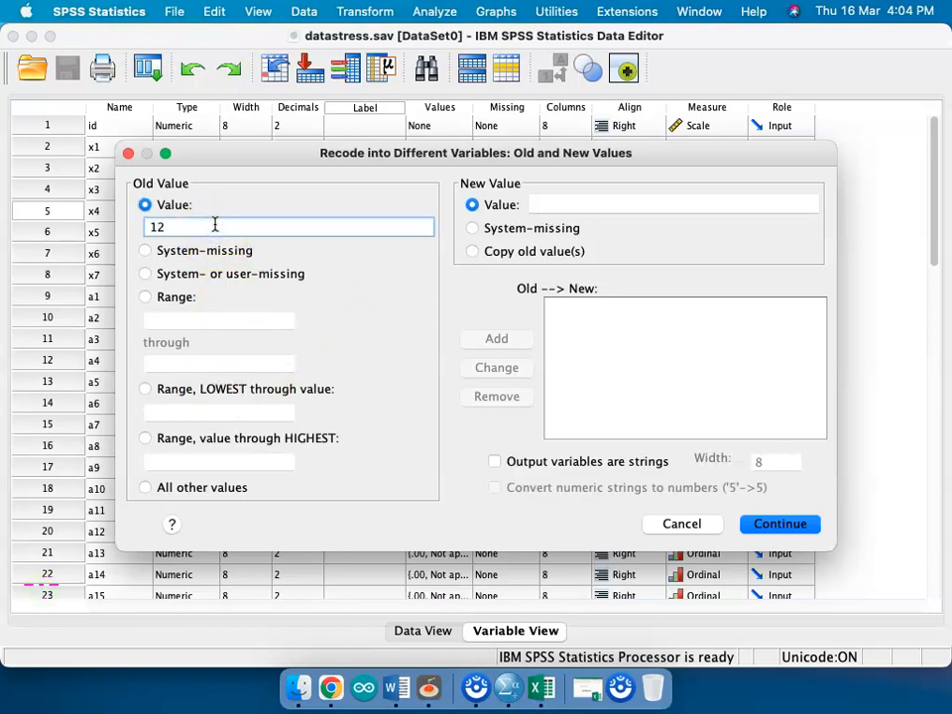
{"action": "left_click", "coordinate": [568, 209]}
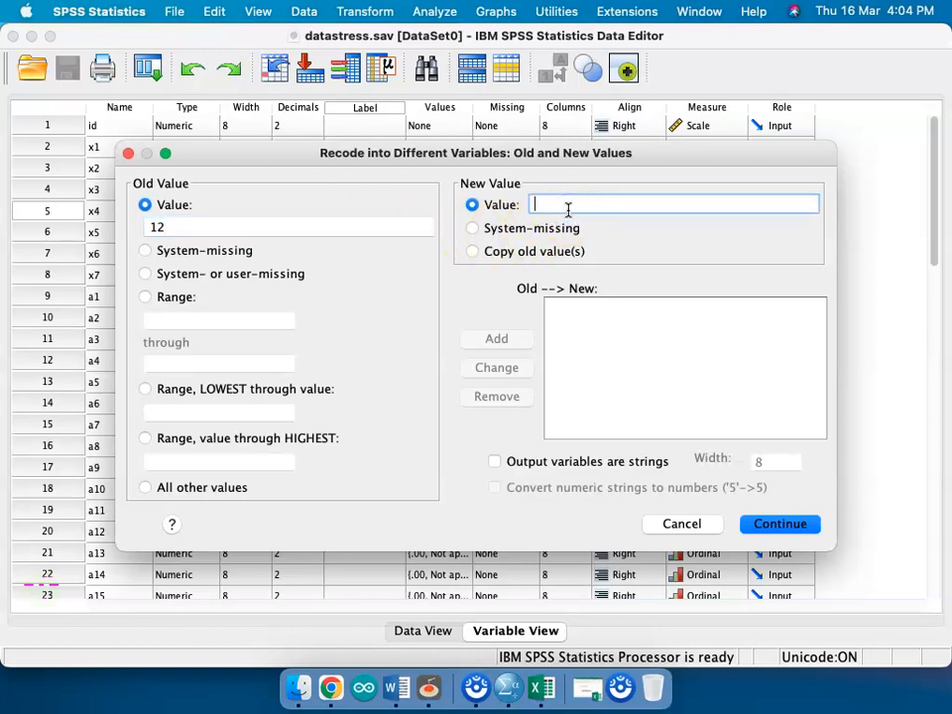
{"action": "type", "text": "1"}
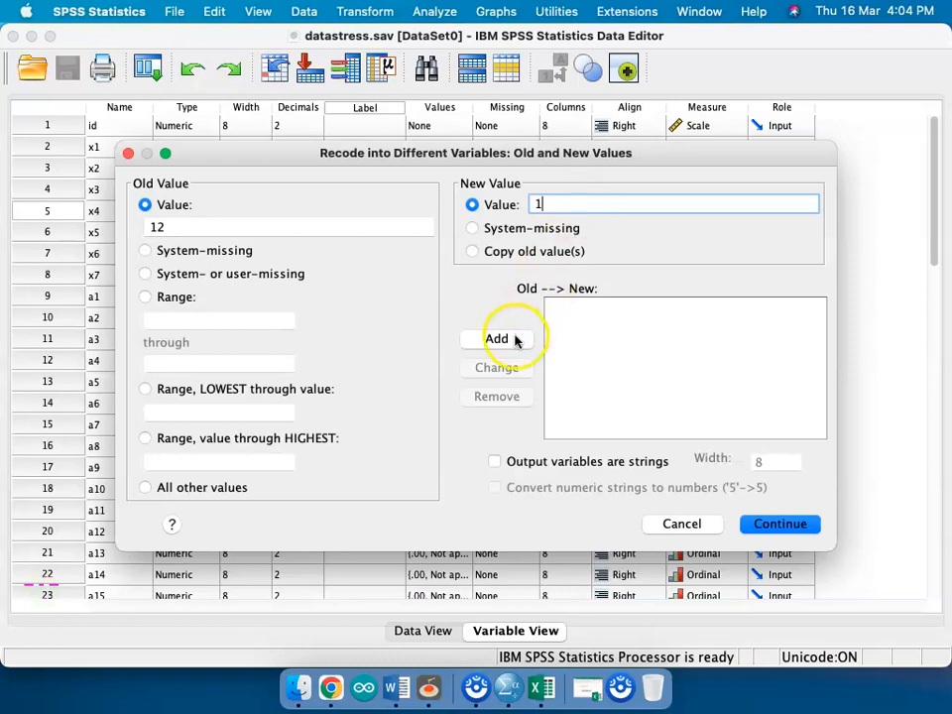
{"action": "key", "text": "BackSpace"}
{"action": "double_click", "coordinate": [403, 229]}
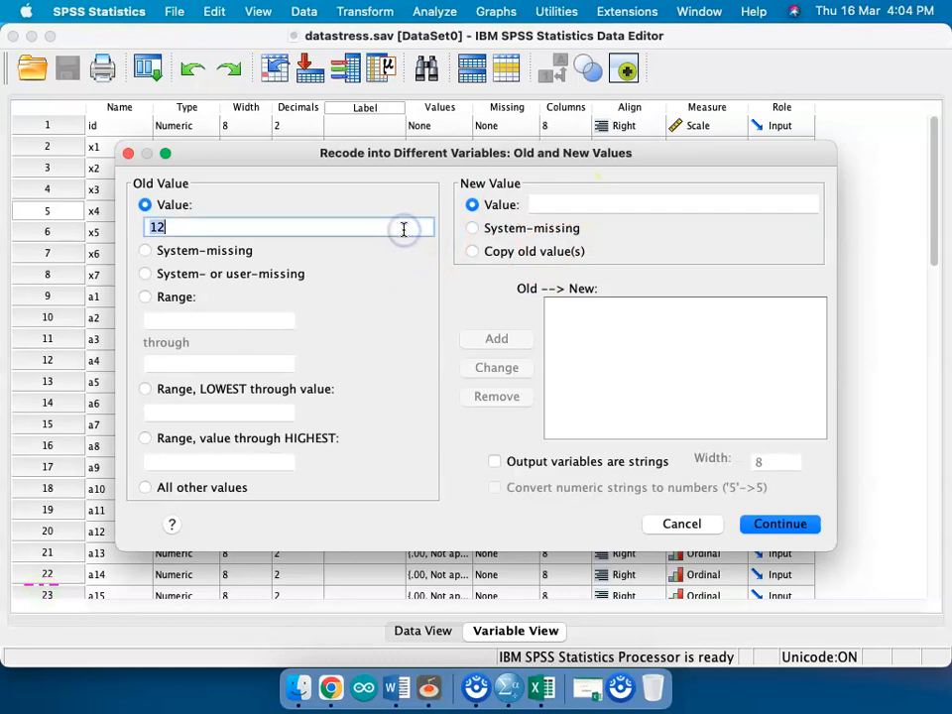
{"action": "key", "text": "BackSpace"}
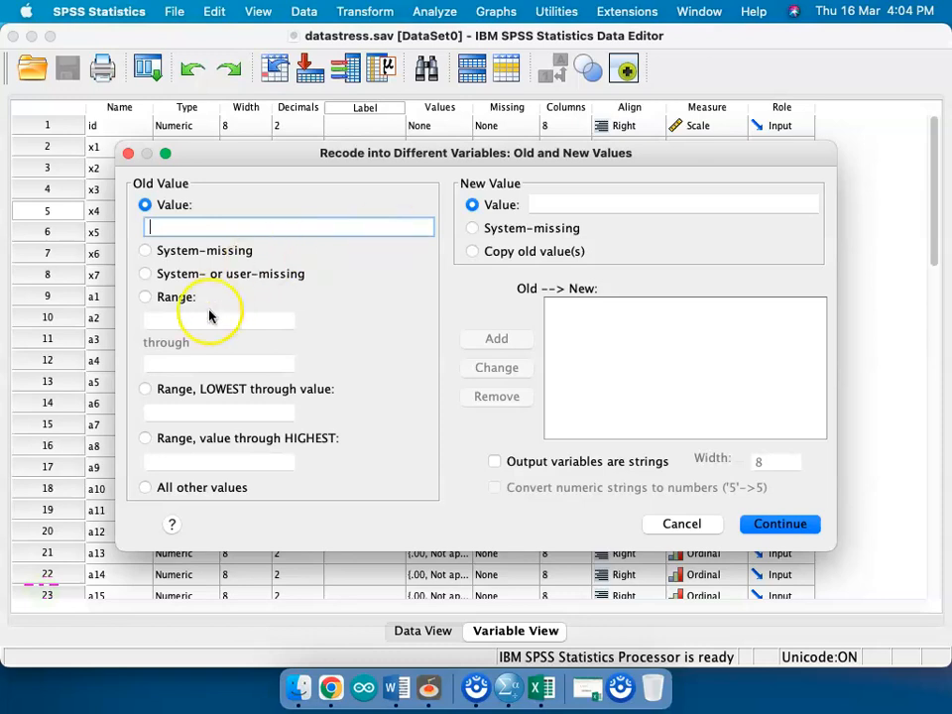
Add a recode rule that maps the range from the lowest value through 34 to the new value 1
{"action": "left_click", "coordinate": [188, 392]}
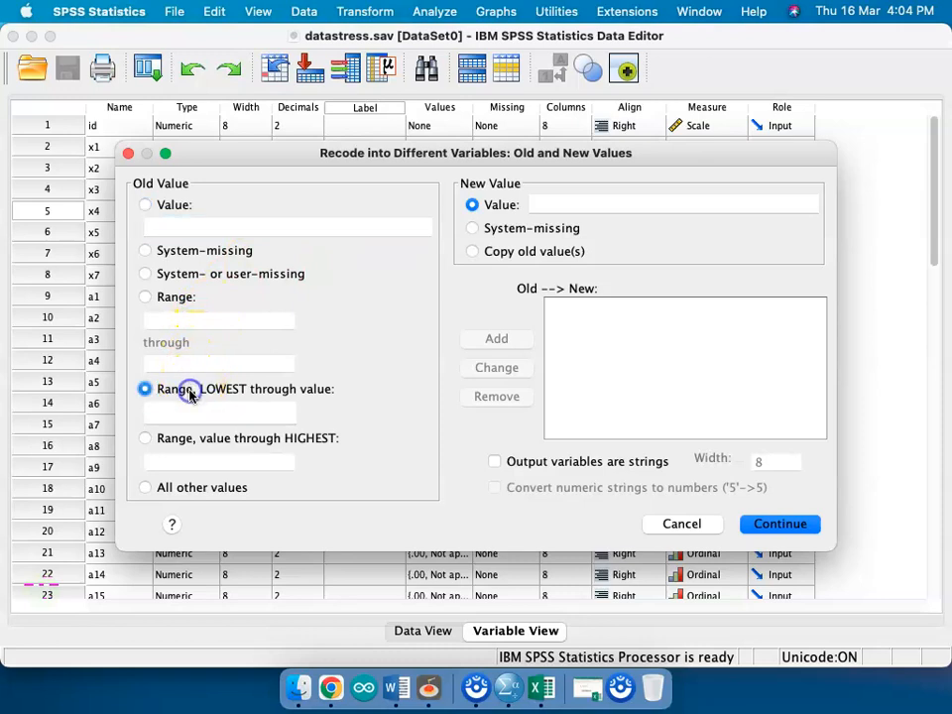
{"action": "left_click", "coordinate": [188, 441]}
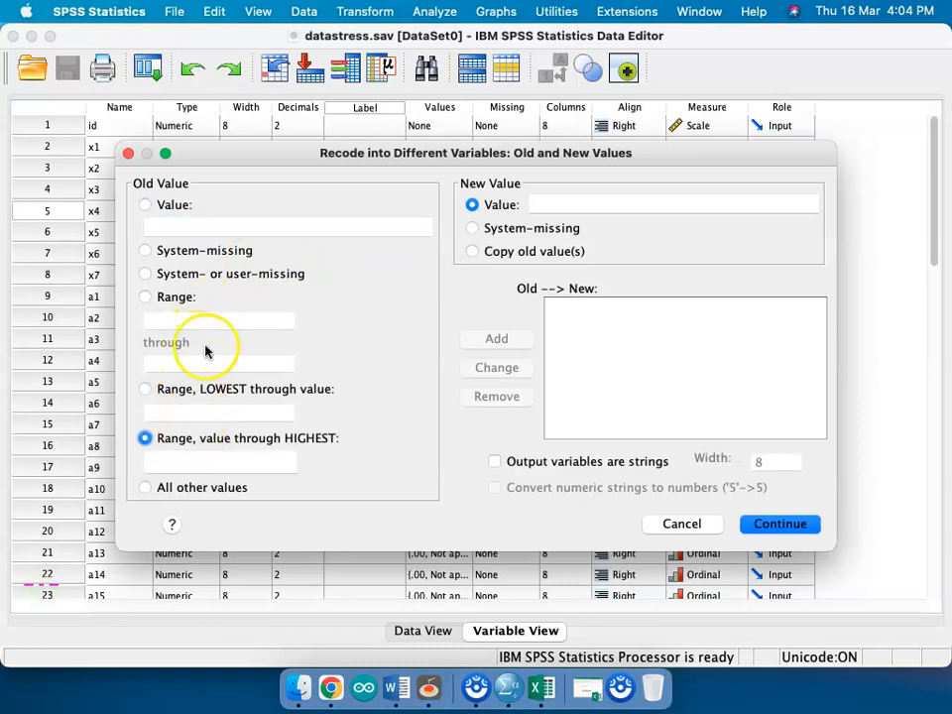
{"action": "left_click", "coordinate": [192, 390]}
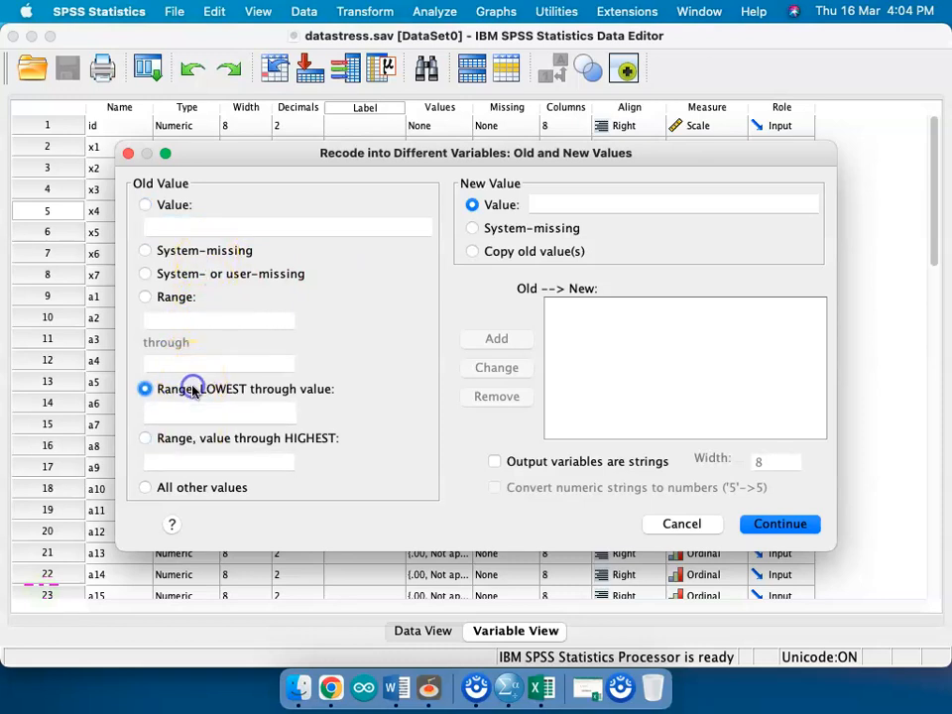
{"action": "left_click", "coordinate": [199, 415]}
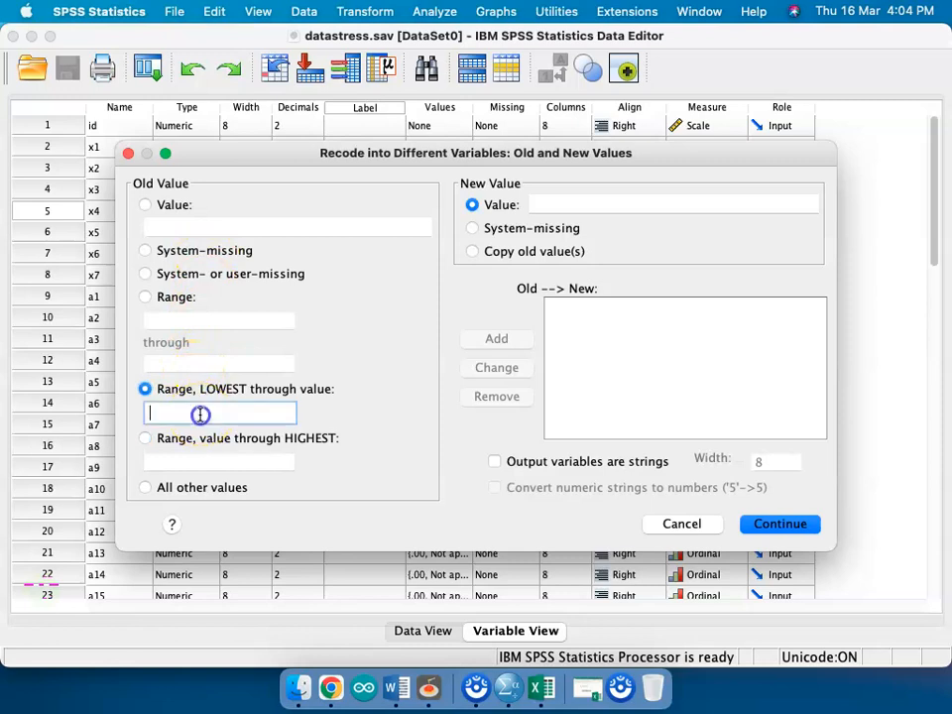
{"action": "type", "text": "34"}
{"action": "left_click", "coordinate": [181, 414]}
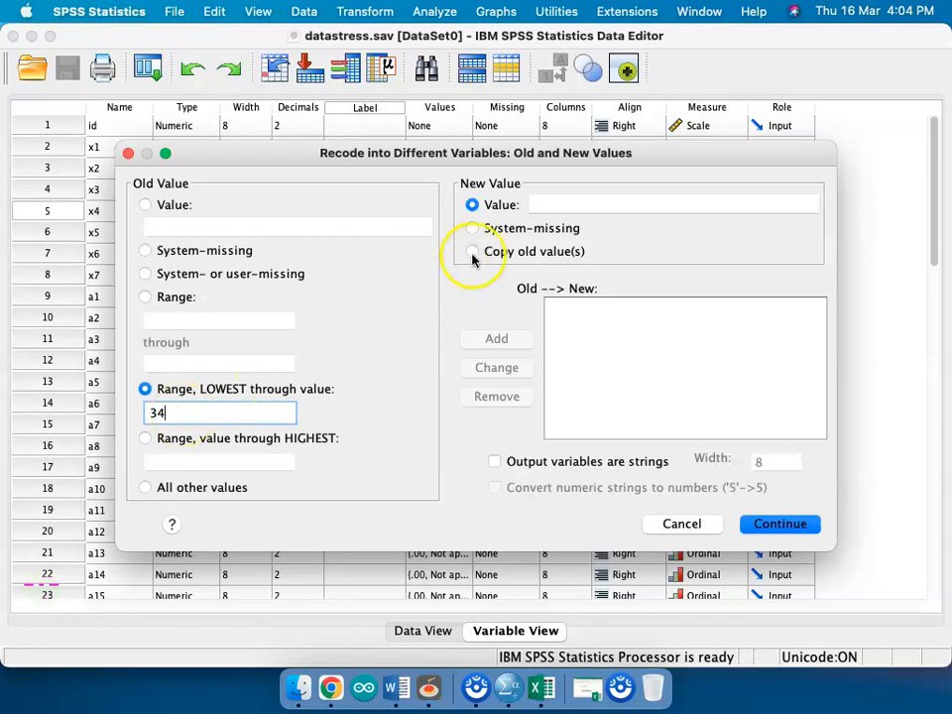
{"action": "left_click", "coordinate": [566, 197]}
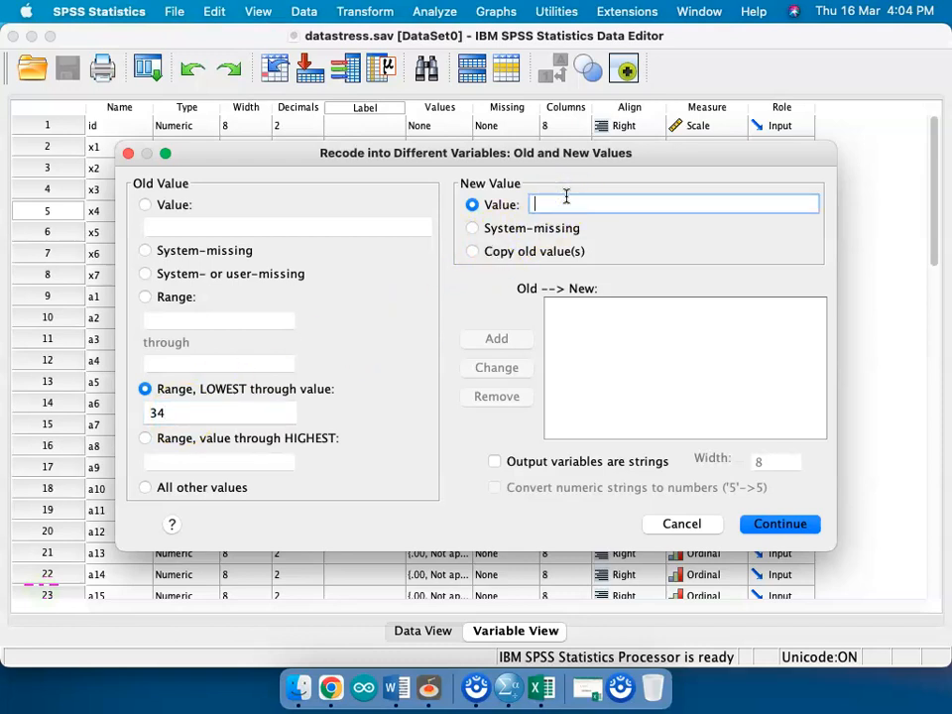
{"action": "type", "text": "1"}
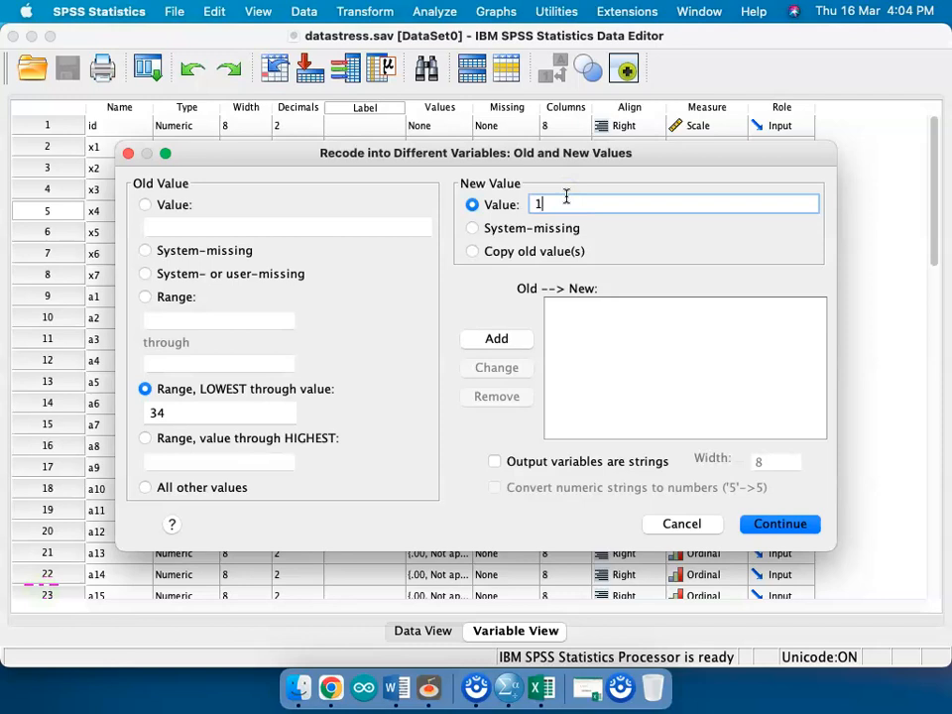
{"action": "left_click", "coordinate": [508, 340]}
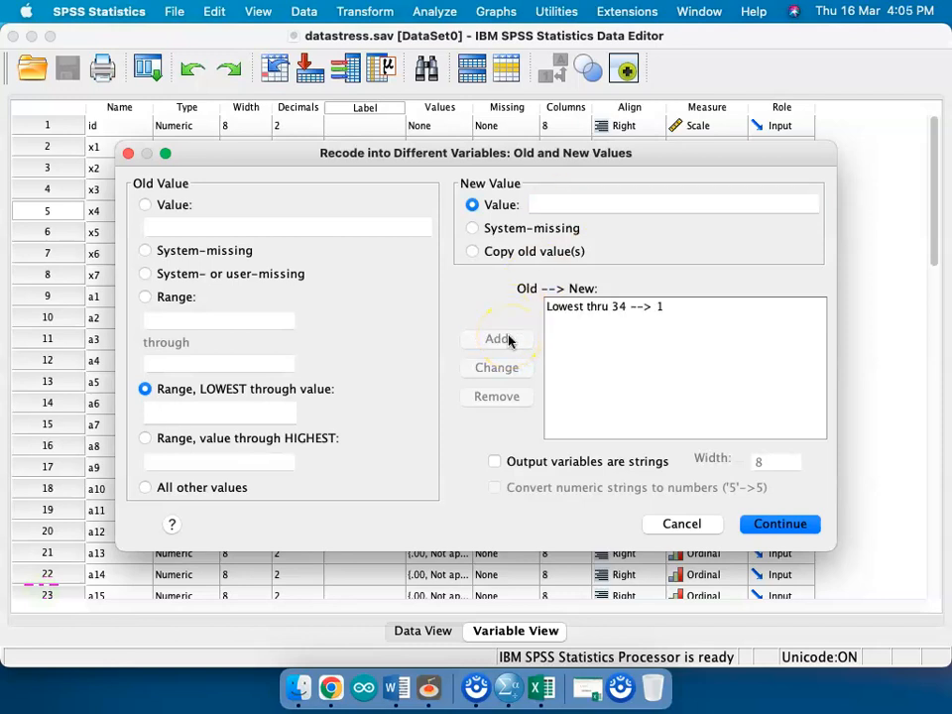
{"action": "left_click", "coordinate": [608, 312]}
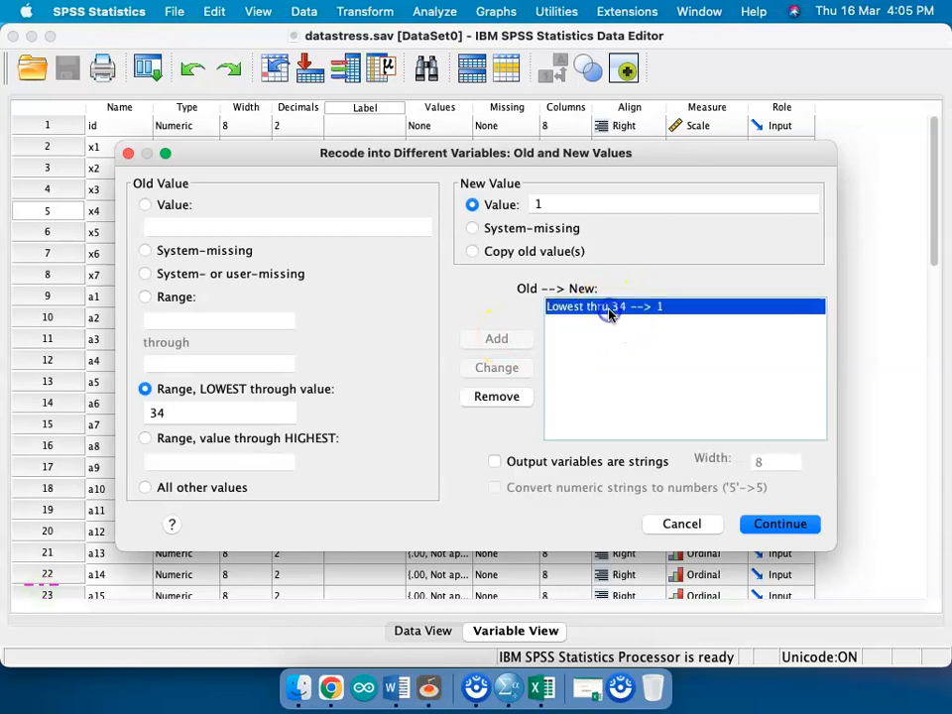
Add a recode rule that maps the range from 34 through the highest value to the new value 2
{"action": "left_click", "coordinate": [251, 422]}
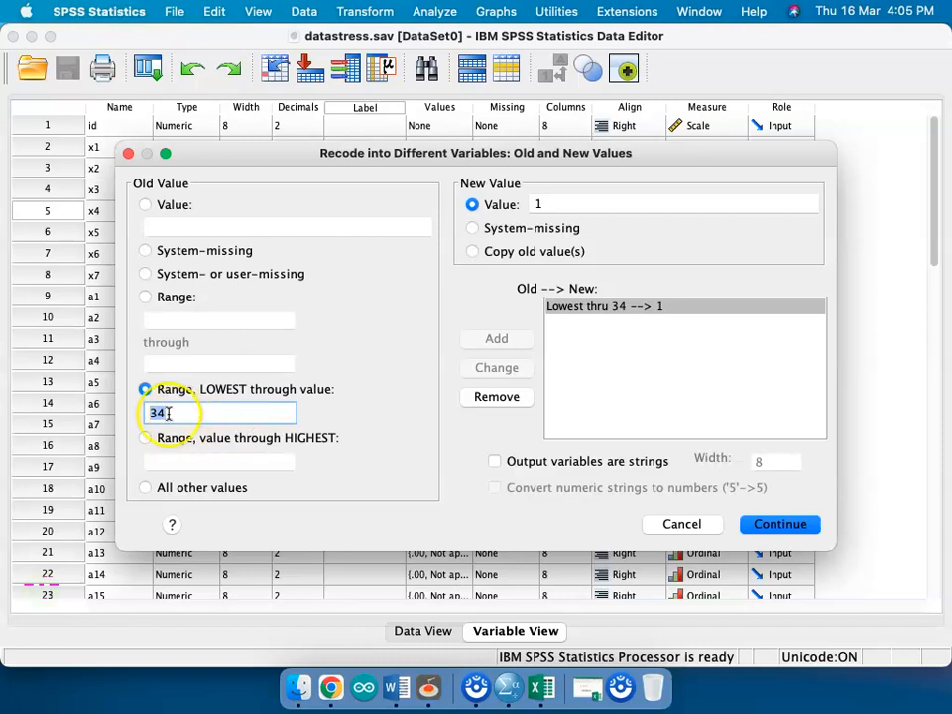
{"action": "left_click", "coordinate": [148, 438]}
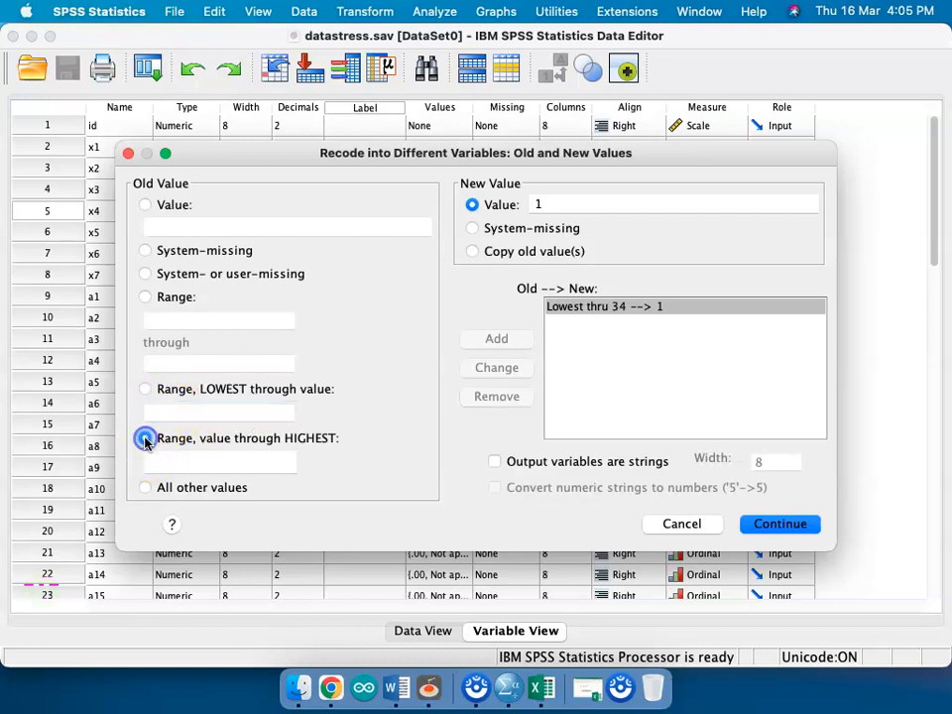
{"action": "left_click", "coordinate": [170, 459]}
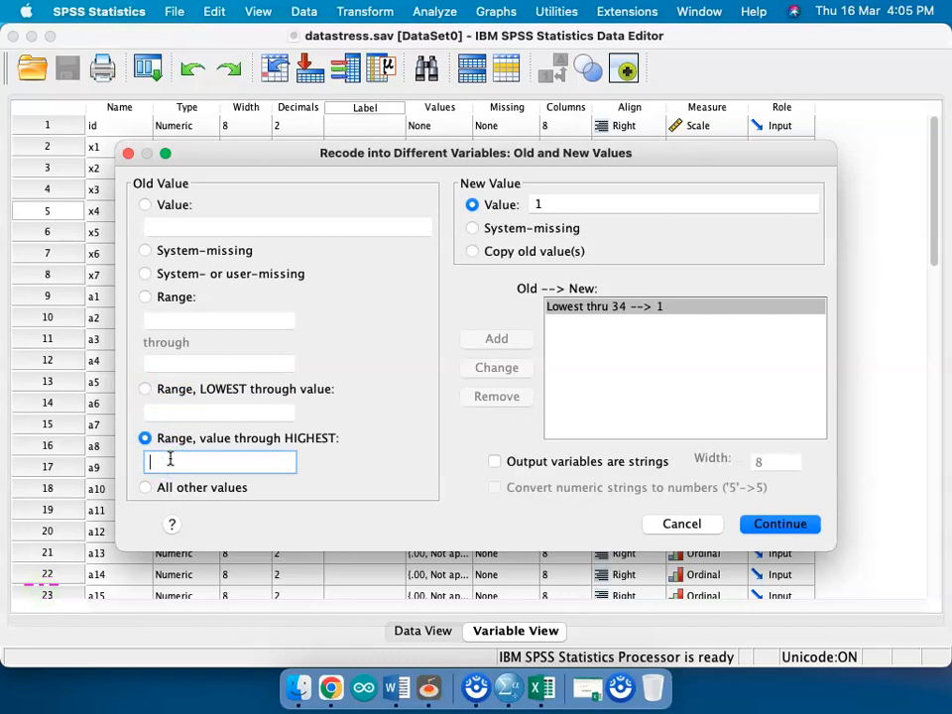
{"action": "type", "text": "34"}
{"action": "left_click", "coordinate": [572, 198]}
{"action": "type", "text": "2"}
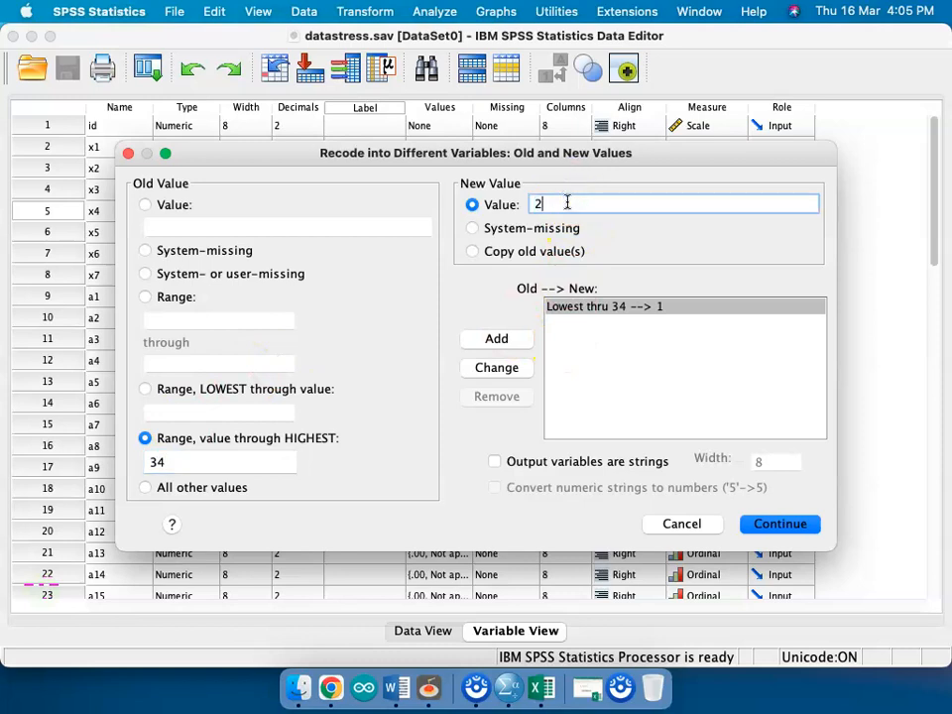
{"action": "left_click", "coordinate": [504, 343]}
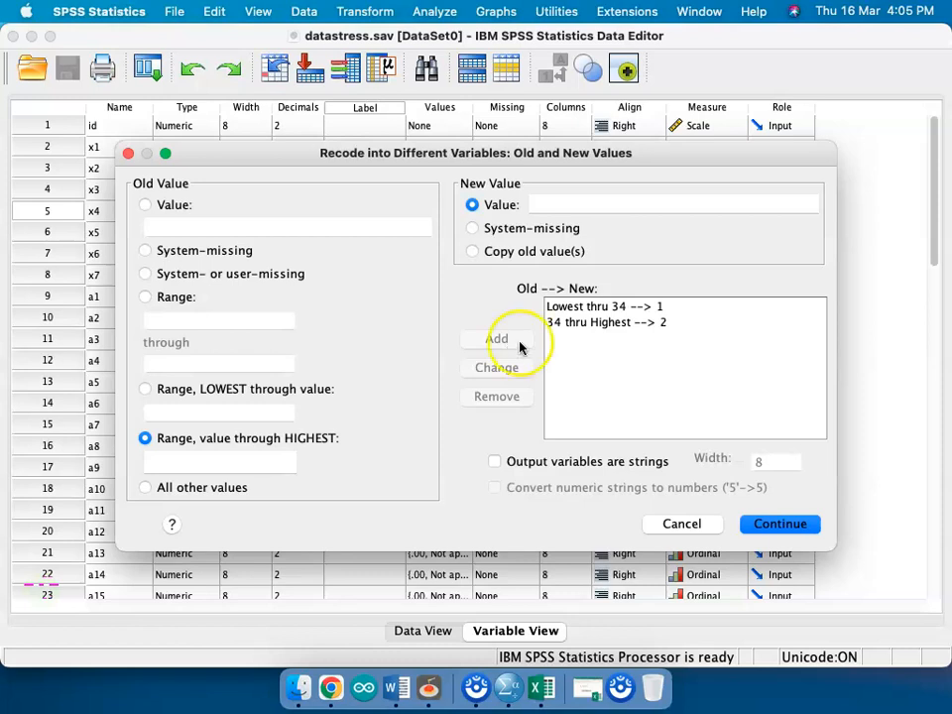
{"action": "left_click", "coordinate": [563, 328]}
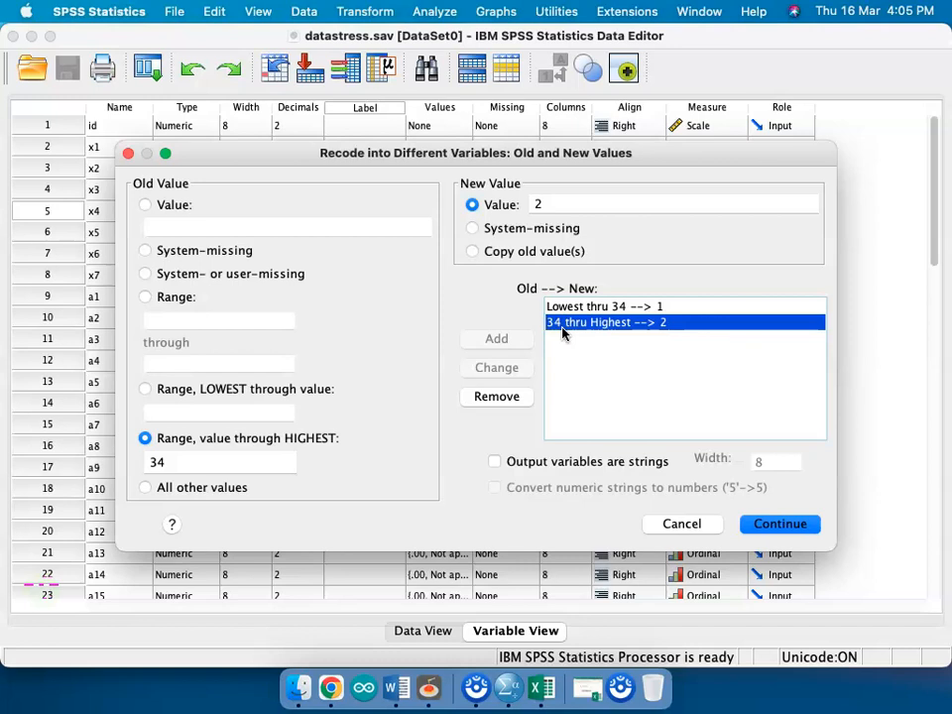
Change the second recode rule's range to 34.01 through highest and paste the recode command into the syntax file
{"action": "left_click", "coordinate": [227, 453]}
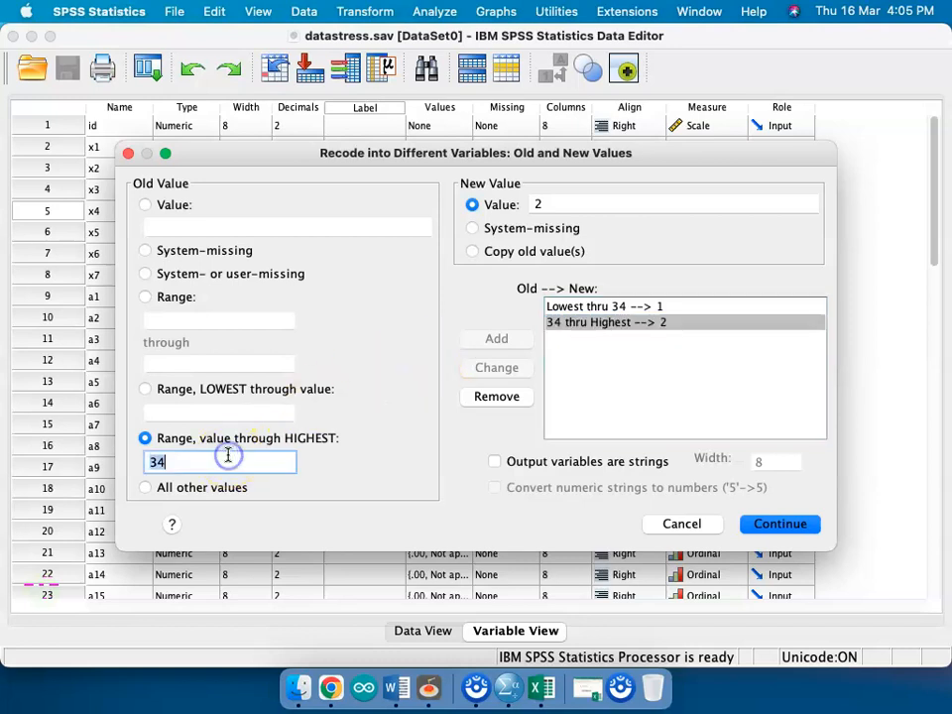
{"action": "left_click", "coordinate": [227, 453]}
{"action": "type", "text": ".01"}
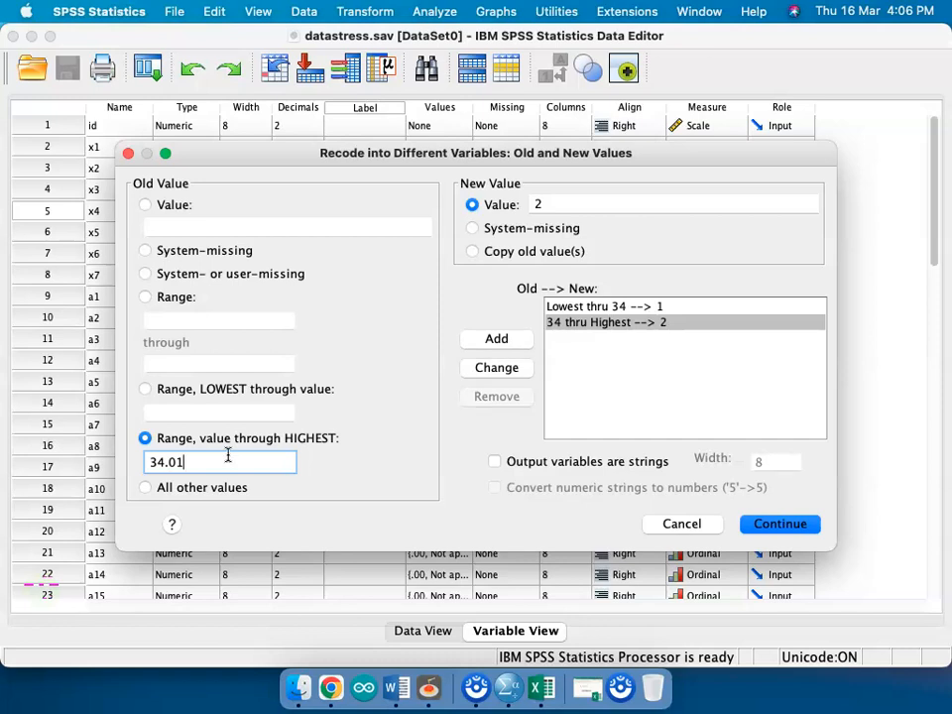
{"action": "left_click", "coordinate": [507, 366]}
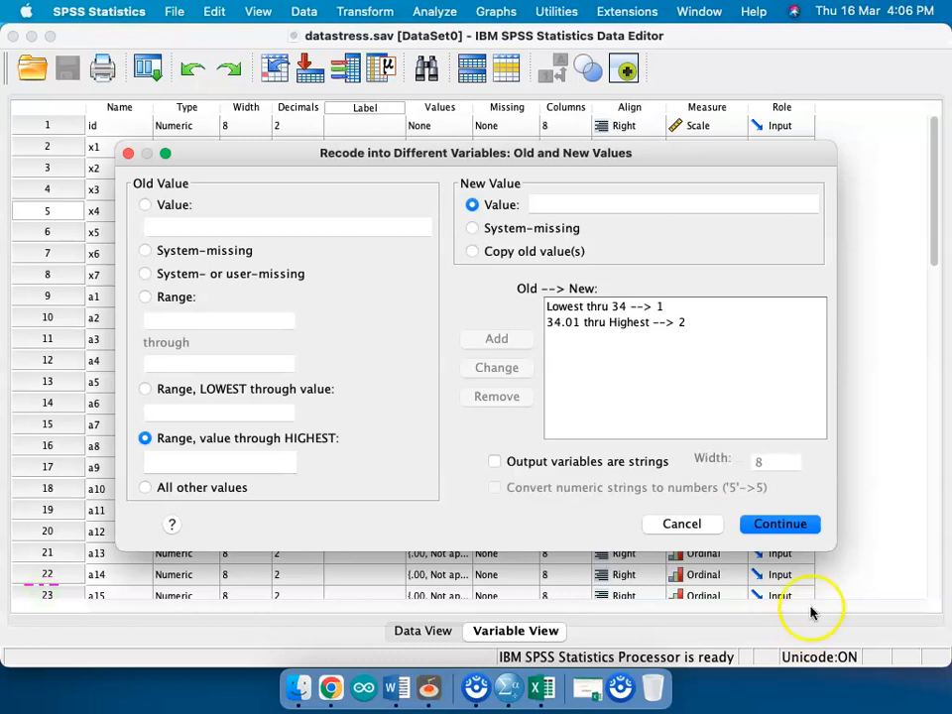
{"action": "left_click", "coordinate": [815, 533]}
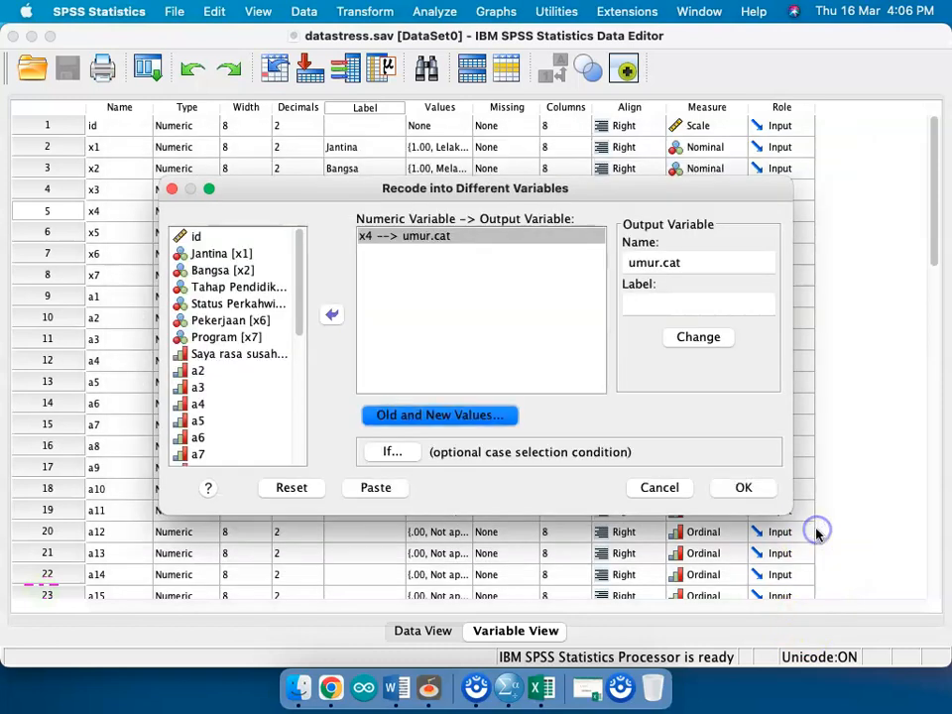
{"action": "left_click", "coordinate": [376, 487]}
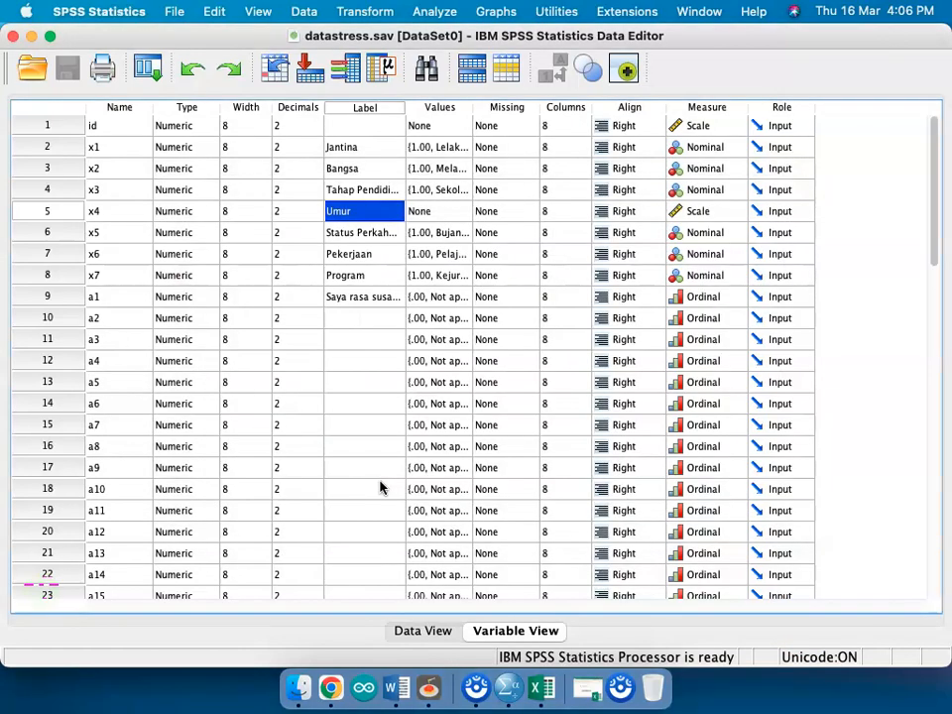
Insert the comment "// recode into diff variable, change numeric into catgeory" above the RECODE command in datastress.sps
{"action": "key", "text": "ctrl+Up"}
{"action": "left_click", "coordinate": [650, 448]}
{"action": "key", "text": "BackSpace"}
{"action": "key", "text": "BackSpace"}
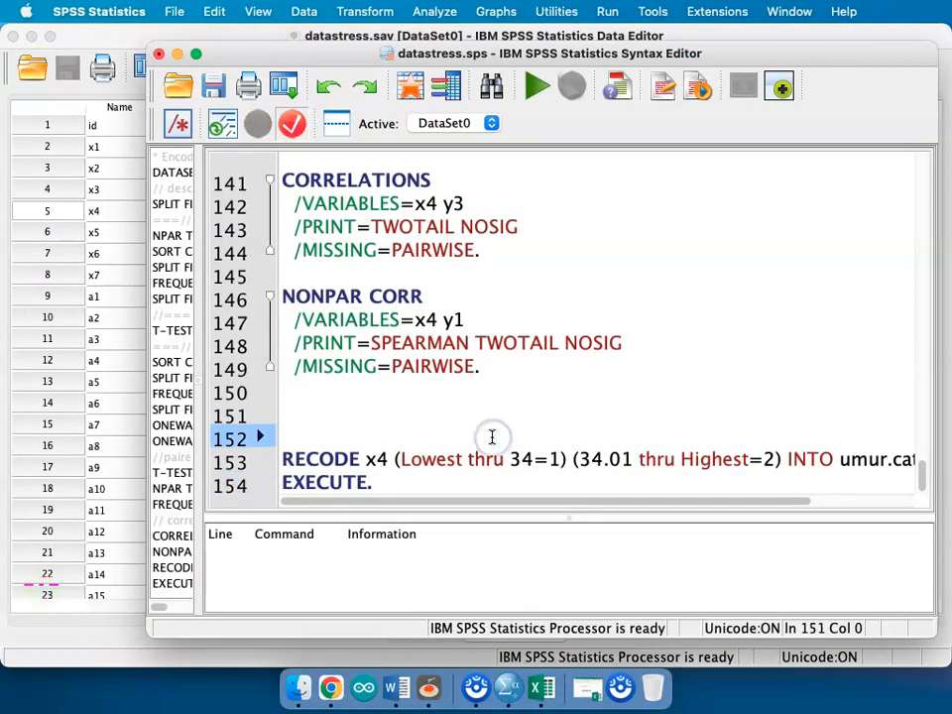
{"action": "key", "text": "Return"}
{"action": "key", "text": "Return"}
{"action": "key", "text": "Up"}
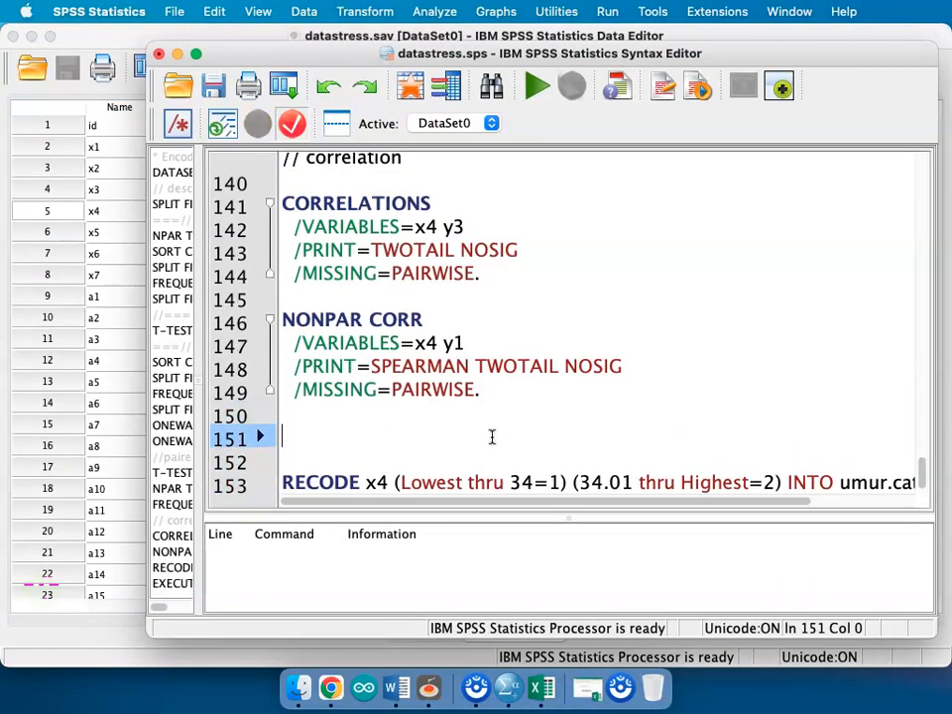
{"action": "type", "text": "// "}
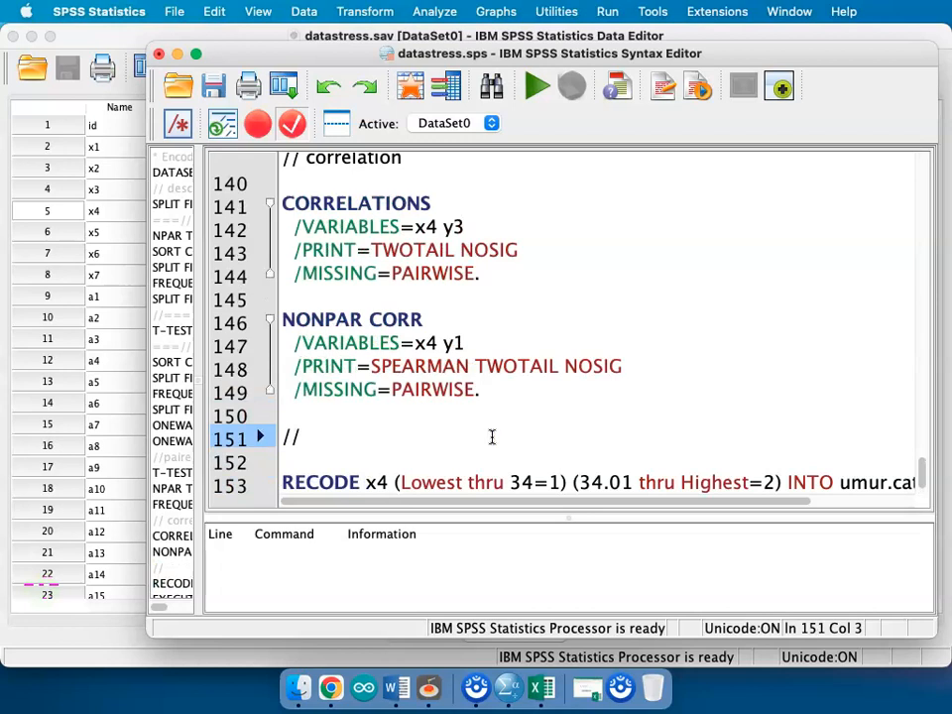
{"action": "type", "text": "recode into d"}
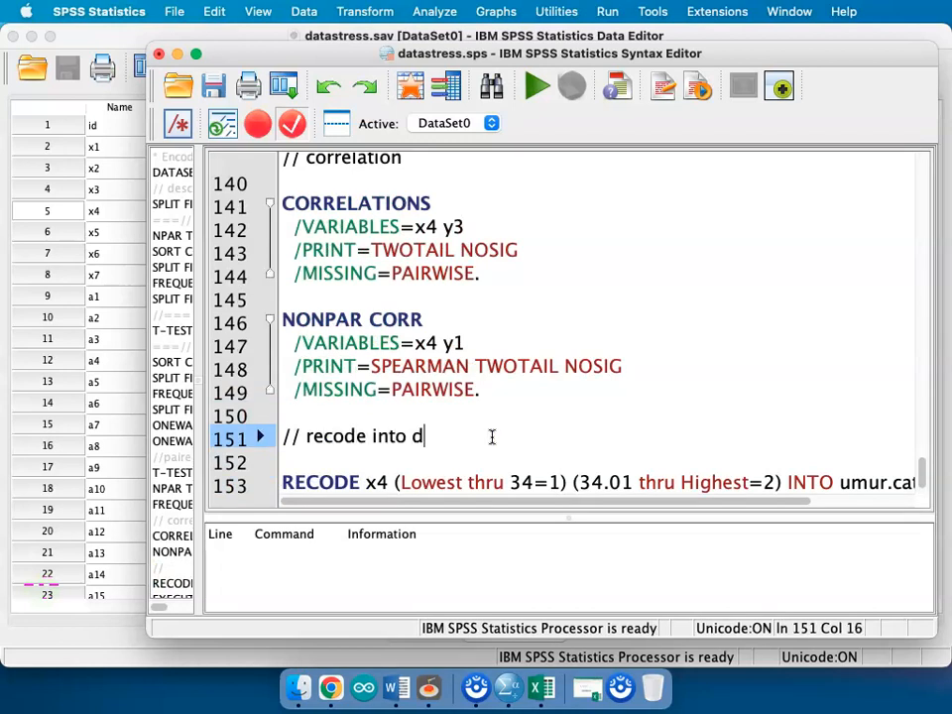
{"action": "type", "text": "iff variable"}
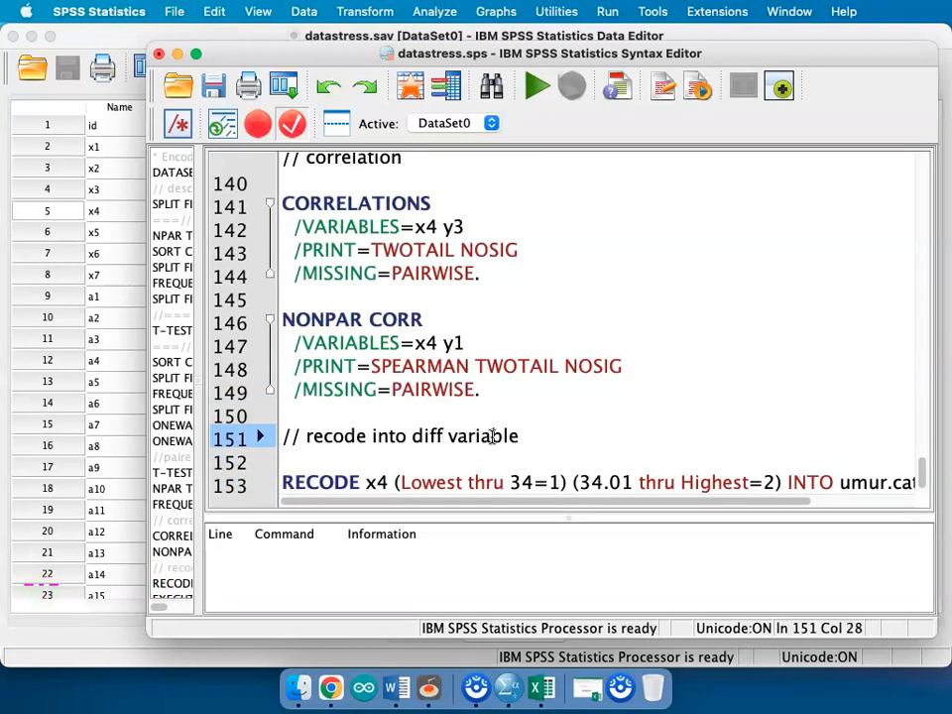
{"action": "type", "text": ", change numeric"}
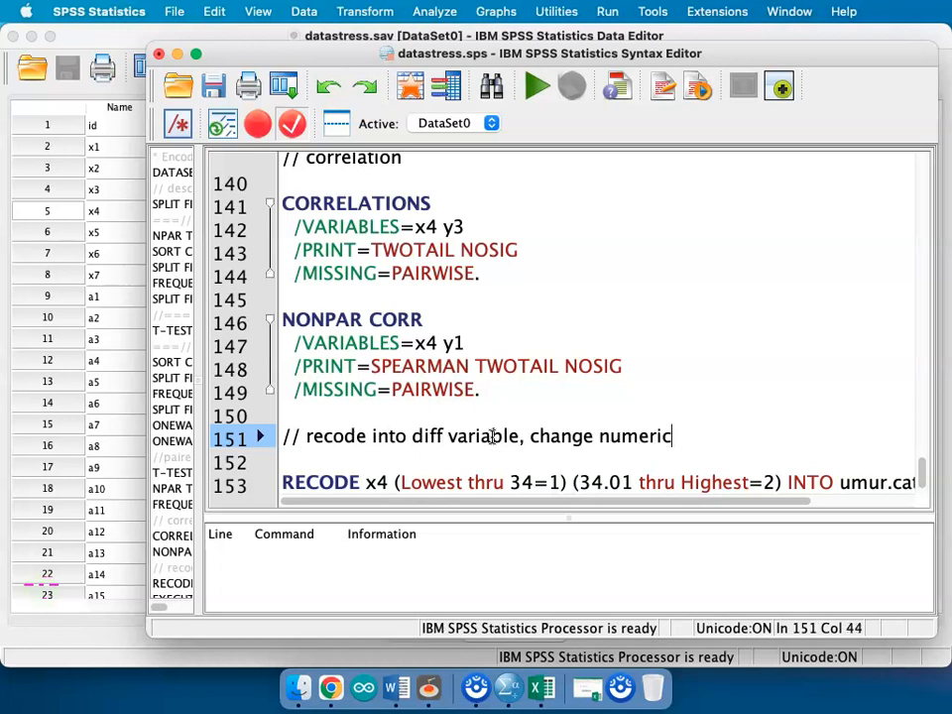
{"action": "type", "text": " into cat"}
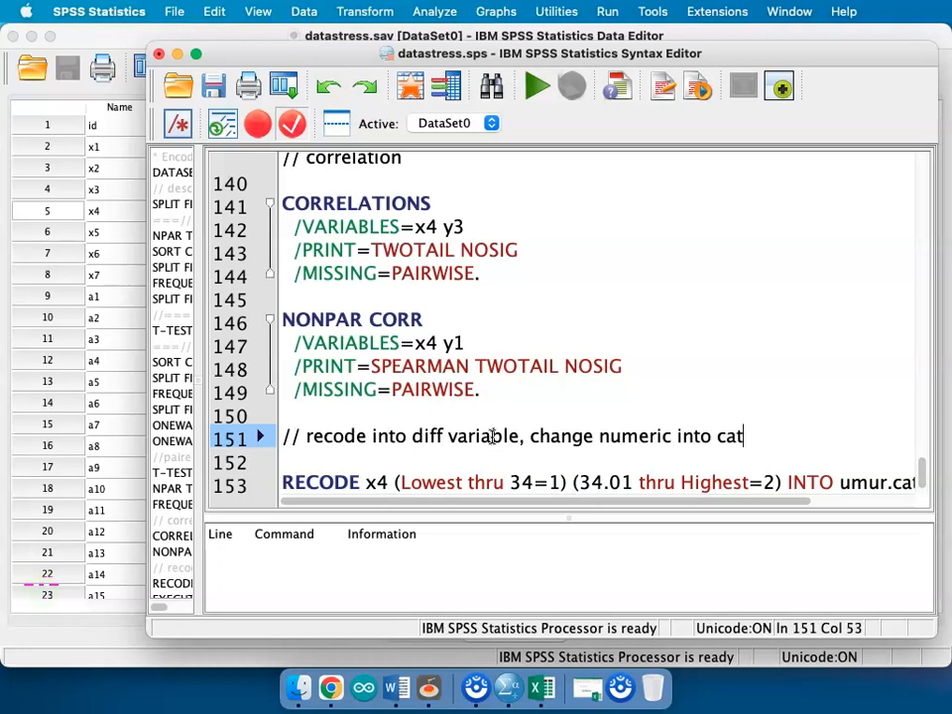
{"action": "type", "text": "geory"}
Run the pasted RECODE and EXECUTE commands for umur.cat from the syntax file
{"action": "scroll", "coordinate": [476, 451], "scroll_direction": "down", "scroll_amount": 2}
{"action": "scroll", "coordinate": [476, 450], "scroll_direction": "right", "scroll_amount": 2}
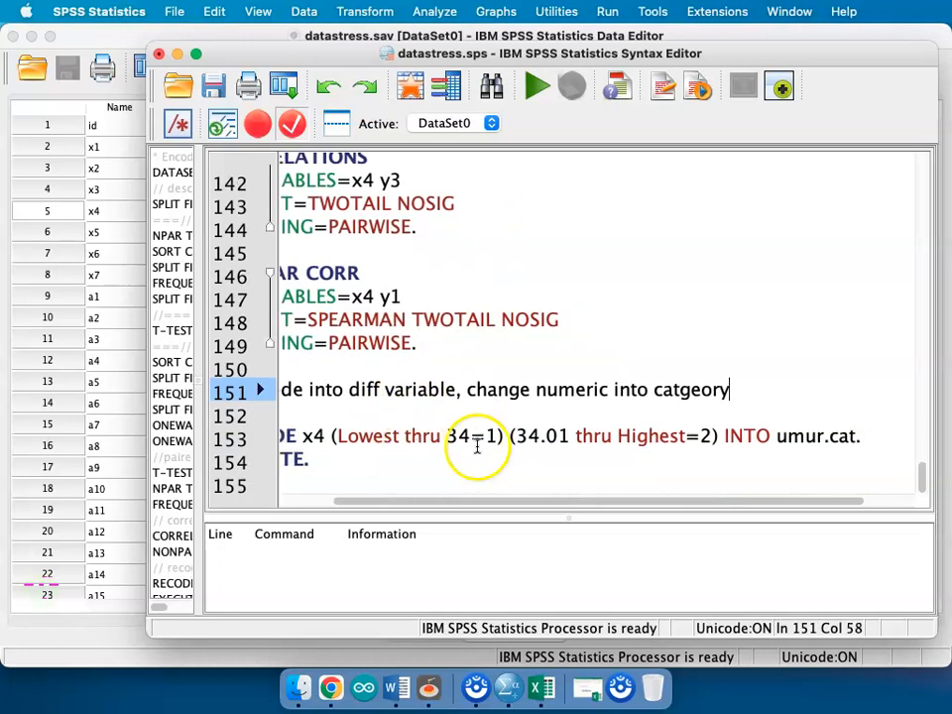
{"action": "left_click_drag", "start_coordinate": [393, 459], "coordinate": [248, 417]}
{"action": "key", "text": "super+r"}
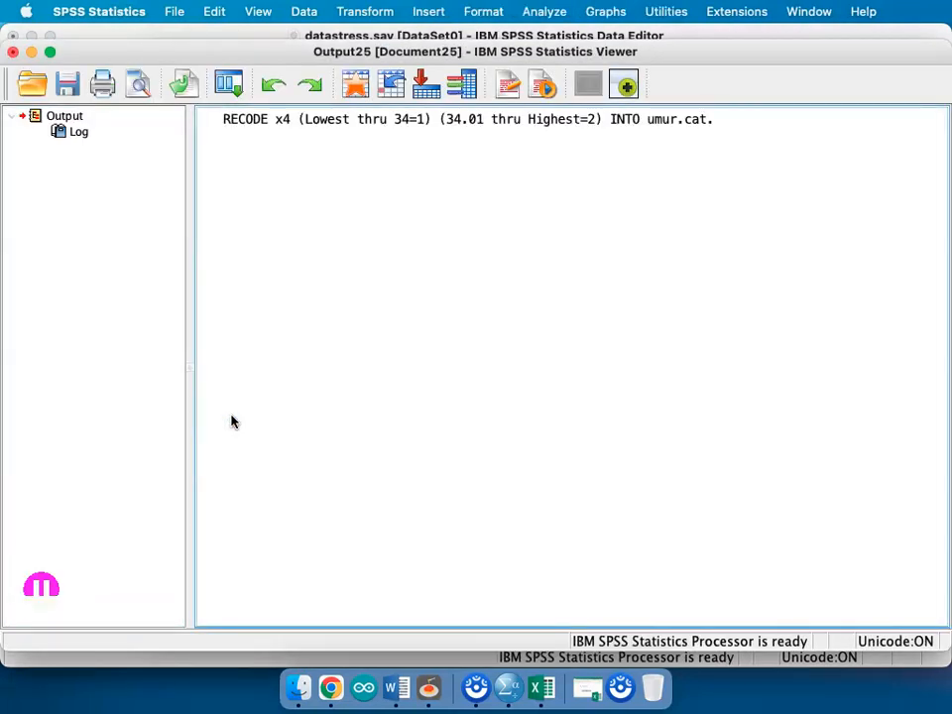
Examine the recoded values of umur.cat in the data and return to its variable definition
{"action": "key", "text": "ctrl+Up"}
{"action": "left_click", "coordinate": [283, 351]}
{"action": "scroll", "coordinate": [67, 482], "scroll_direction": "down", "scroll_amount": 10}
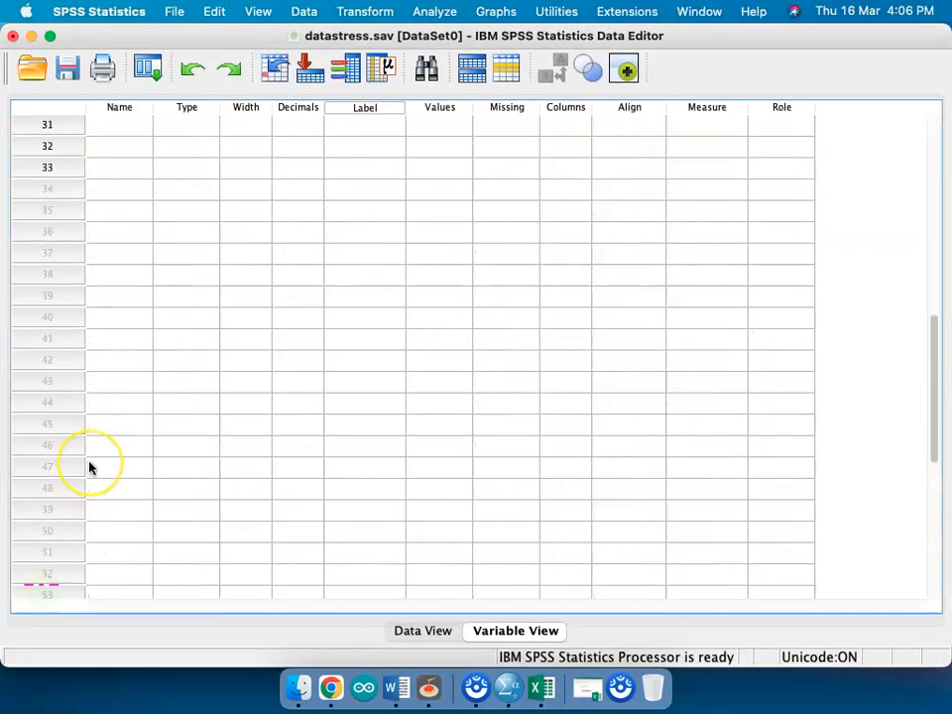
{"action": "scroll", "coordinate": [89, 466], "scroll_direction": "up", "scroll_amount": 2}
{"action": "double_click", "coordinate": [44, 211]}
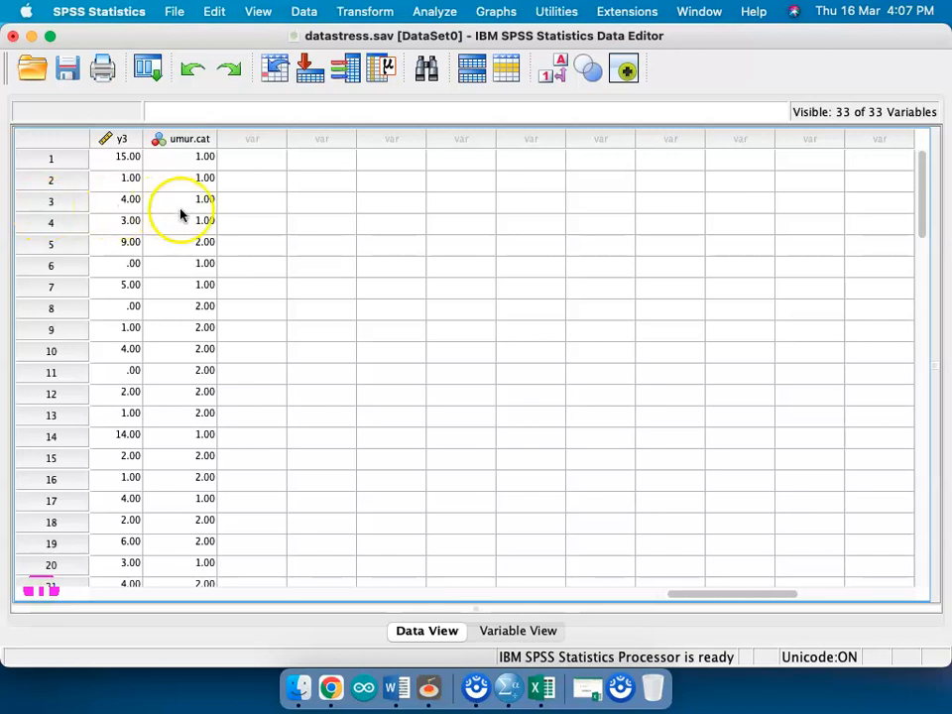
{"action": "double_click", "coordinate": [179, 139]}
{"action": "scroll", "coordinate": [223, 254], "scroll_direction": "up", "scroll_amount": 1}
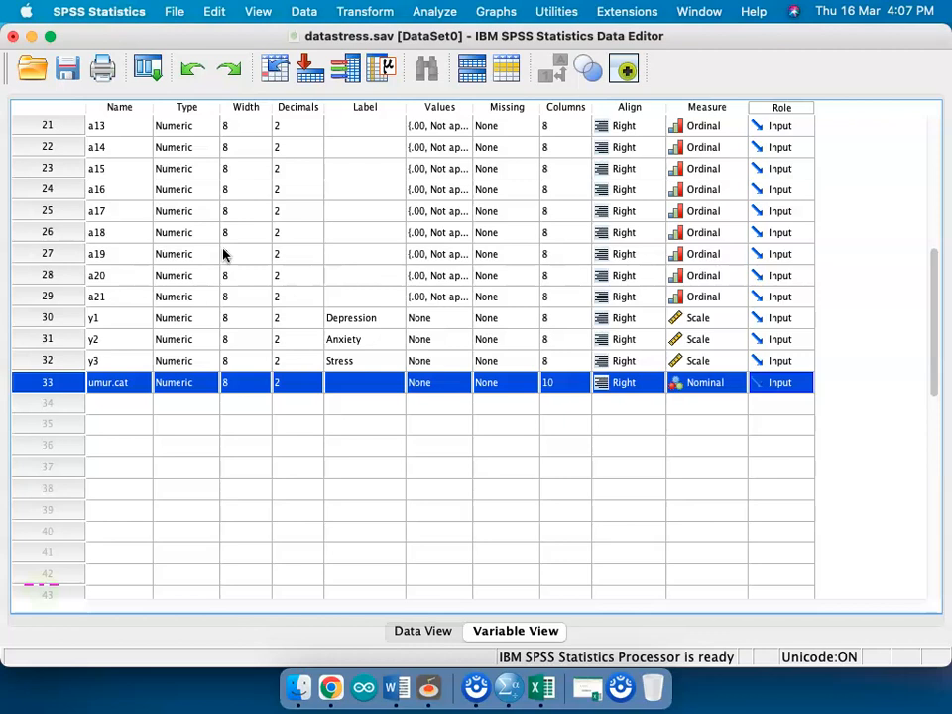
Open the value labels of umur.cat and enter the value 1 for the first label
{"action": "left_click", "coordinate": [357, 393]}
{"action": "left_click", "coordinate": [358, 393]}
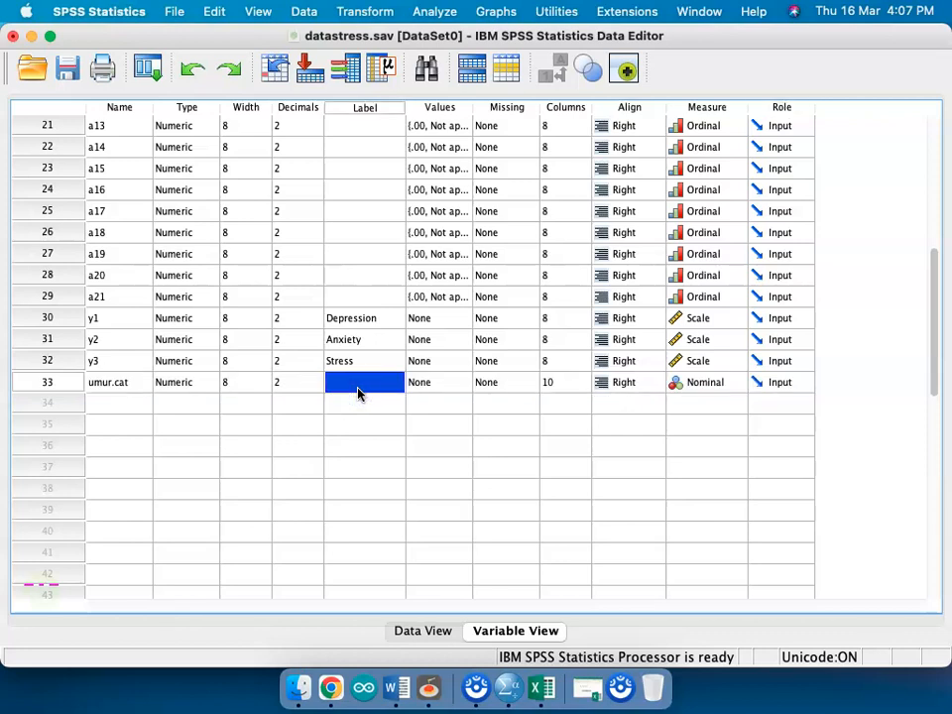
{"action": "left_click", "coordinate": [419, 393]}
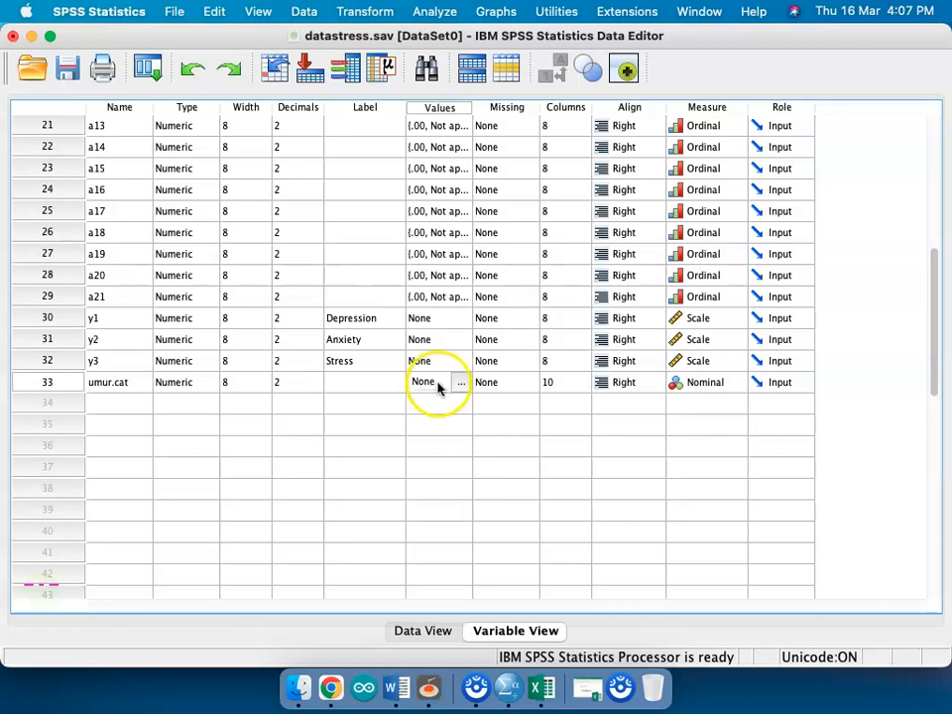
{"action": "left_click", "coordinate": [459, 385]}
{"action": "left_click", "coordinate": [459, 387]}
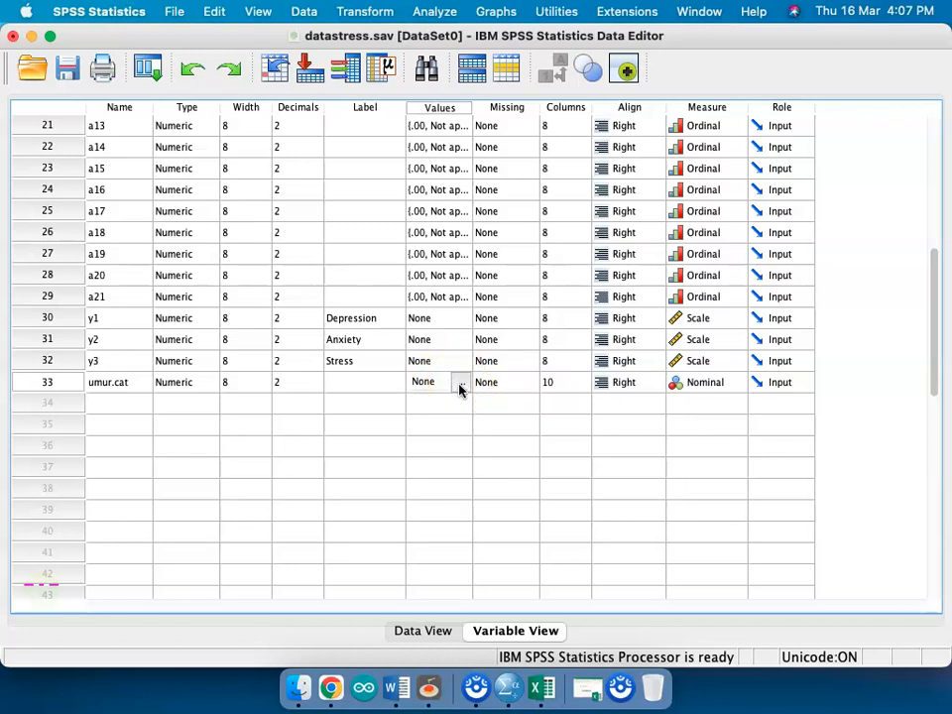
{"action": "left_click", "coordinate": [459, 387]}
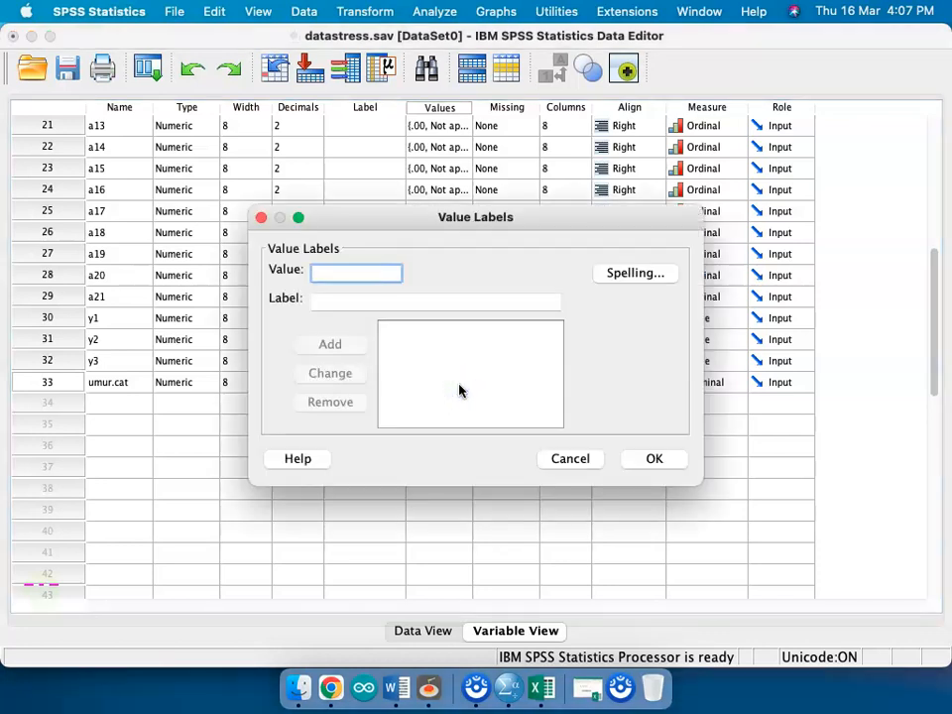
{"action": "type", "text": "1"}
{"action": "key", "text": "Tab"}
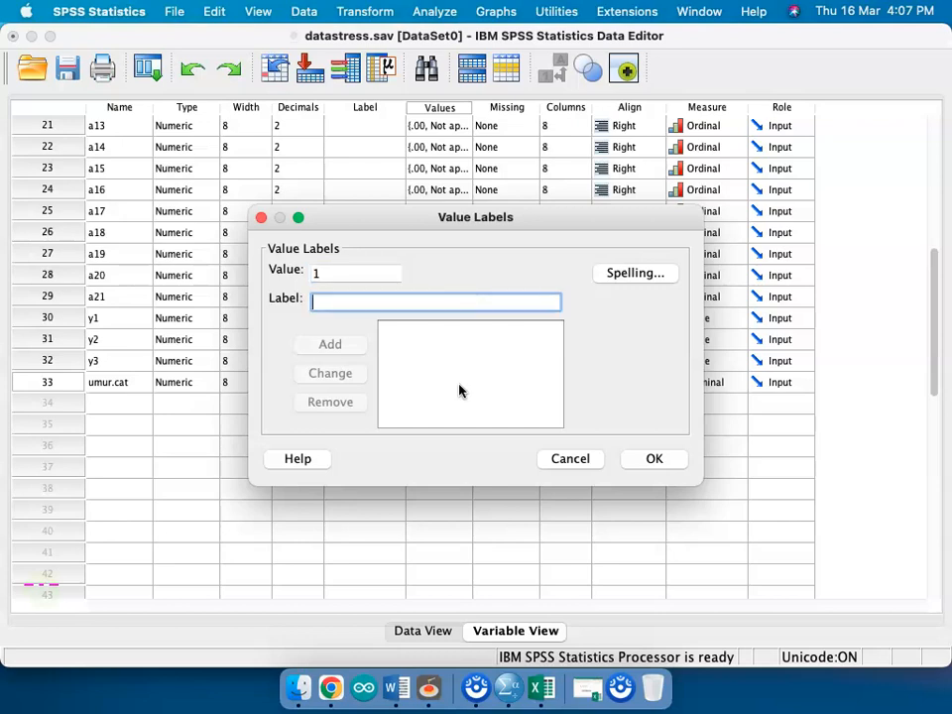
{"action": "type", "text": "Umur Kurang"}
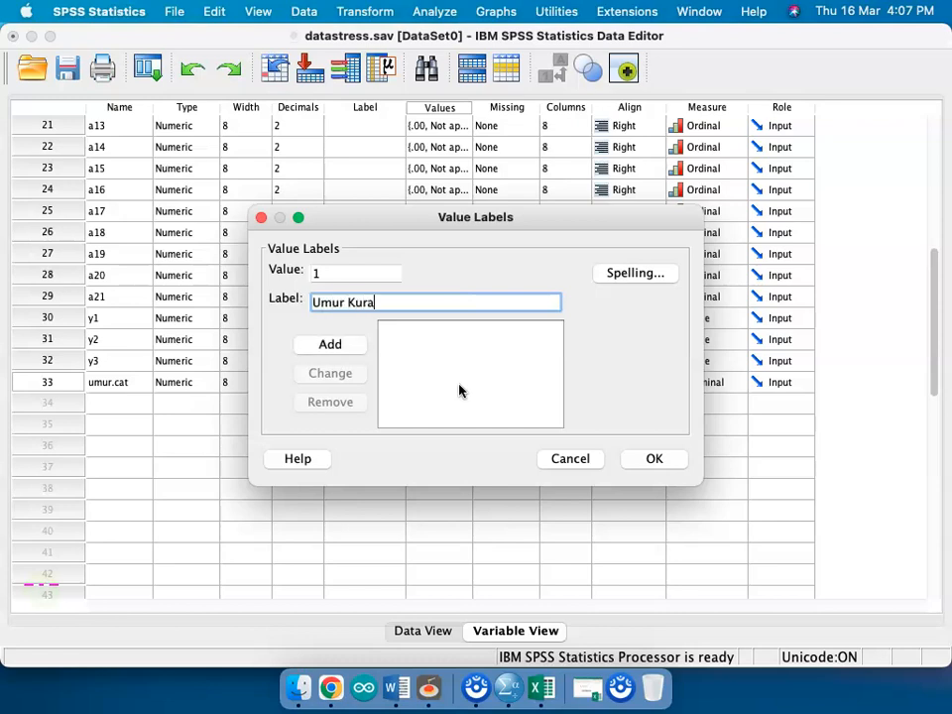
{"action": "key", "text": "BackSpace"}
{"action": "key", "text": "BackSpace"}
{"action": "key", "text": "BackSpace"}
{"action": "key", "text": "BackSpace"}
{"action": "key", "text": "BackSpace"}
{"action": "key", "text": "BackSpace"}
{"action": "key", "text": "BackSpace"}
{"action": "key", "text": "BackSpace"}
{"action": "key", "text": "BackSpace"}
{"action": "key", "text": "BackSpace"}
{"action": "key", "text": "BackSpace"}
{"action": "key", "text": "BackSpace"}
Label value 1 as "< 34" and value 2 as "> 34" for umur.cat
{"action": "type", "text": "< 24"}
{"action": "key", "text": "BackSpace"}
{"action": "type", "text": "34"}
{"action": "key", "text": "Return"}
{"action": "type", "text": "2"}
{"action": "key", "text": "Tab"}
{"action": "type", "text": "> 34"}
{"action": "key", "text": "Return"}
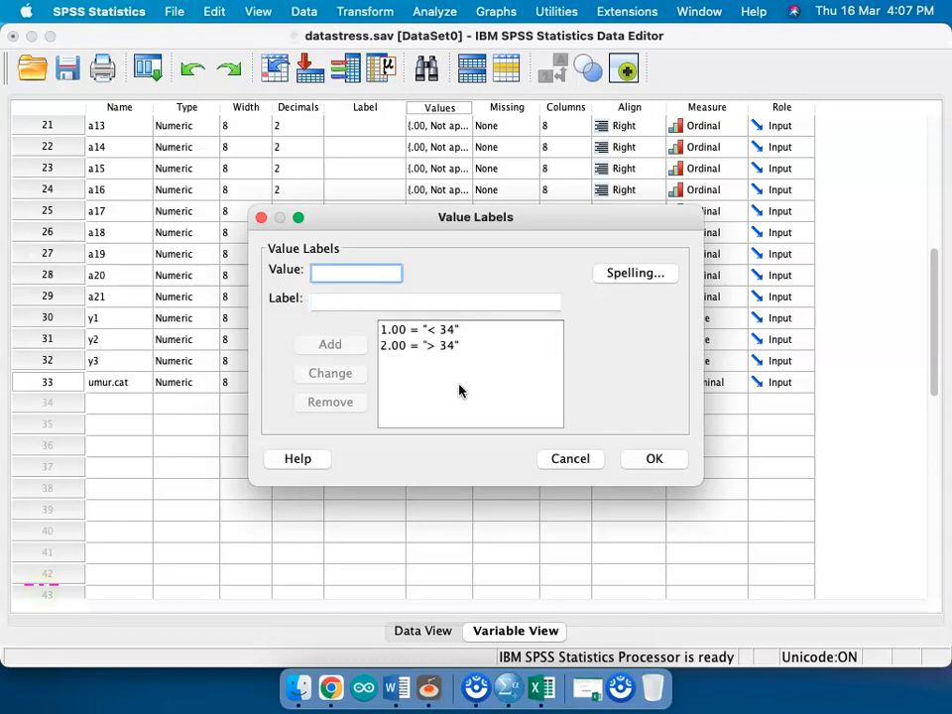
{"action": "left_click", "coordinate": [646, 458]}
Delete the umur.cat variable from the dataset
{"action": "left_click", "coordinate": [65, 388]}
{"action": "right_click", "coordinate": [64, 386]}
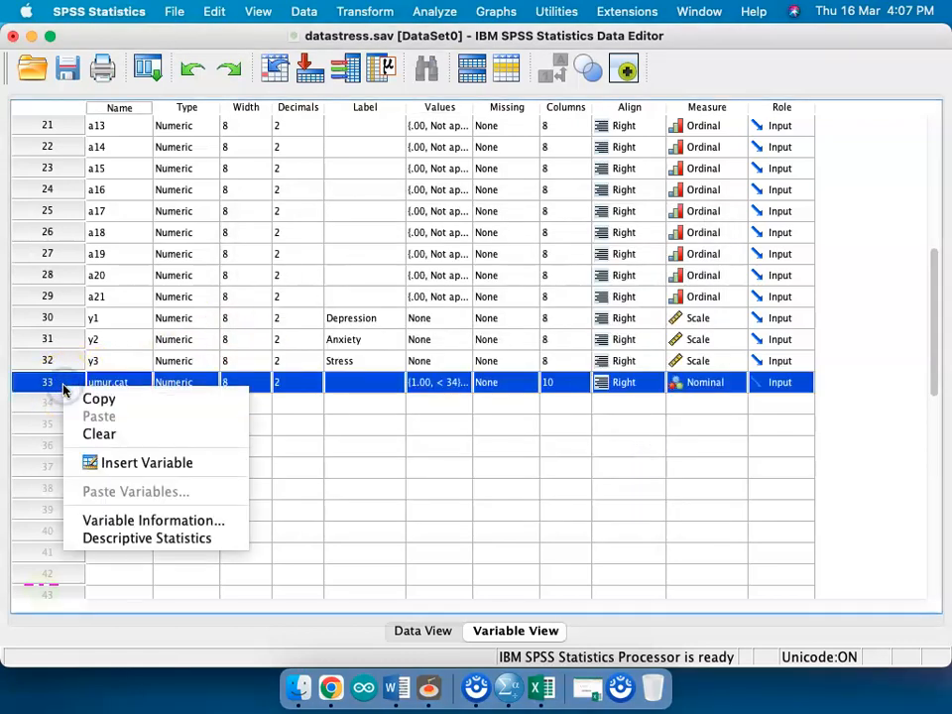
{"action": "left_click", "coordinate": [136, 437]}
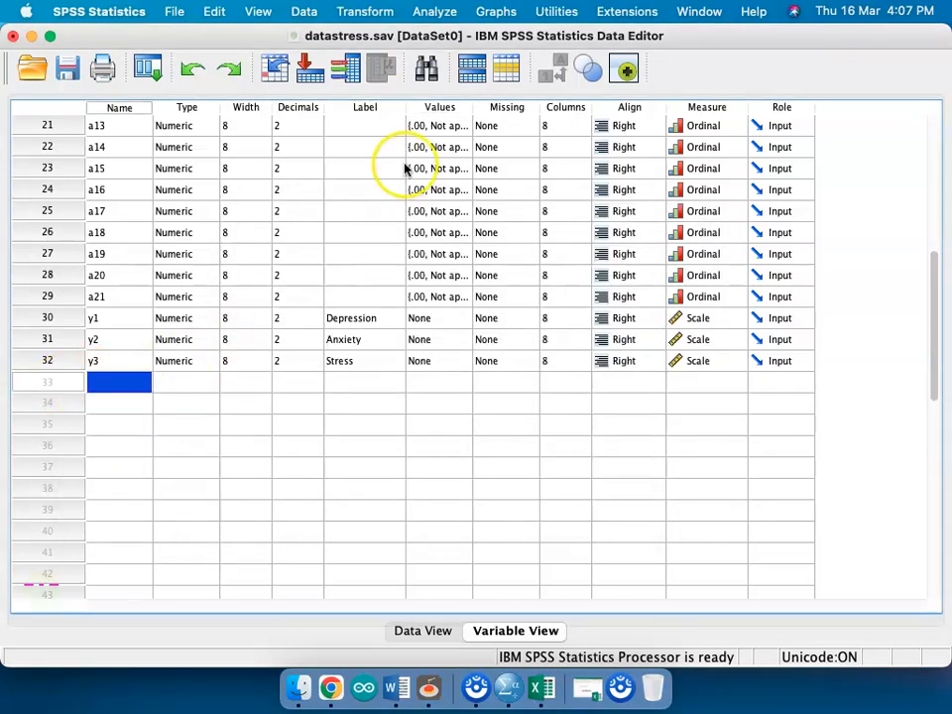
Restart Recode into Different Variables with cleared settings and add Umur [x4] as the input variable
{"action": "left_click", "coordinate": [367, 11]}
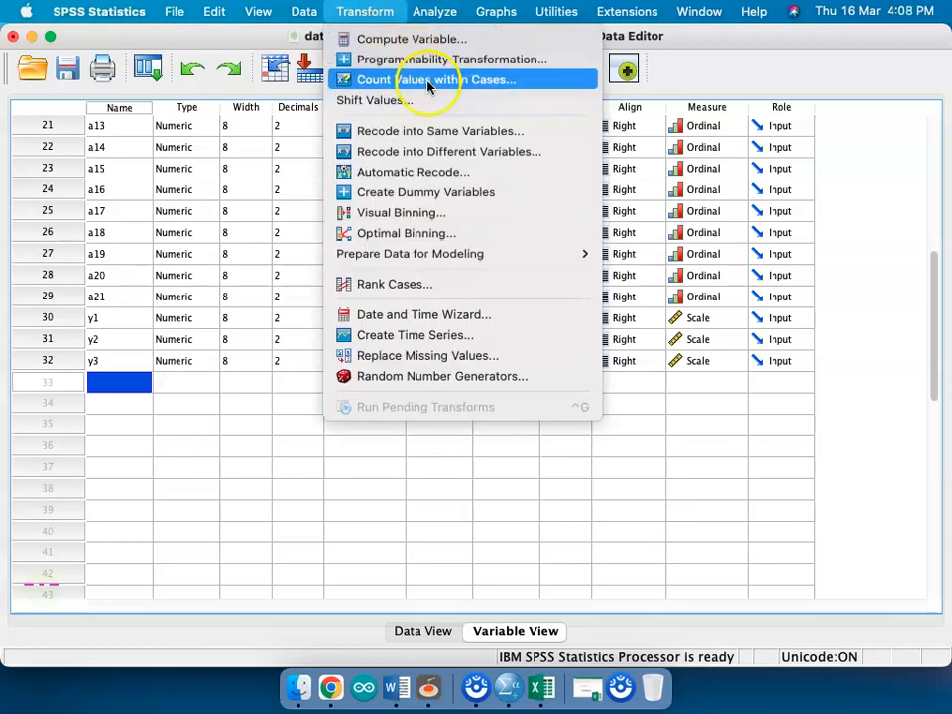
{"action": "left_click", "coordinate": [463, 149]}
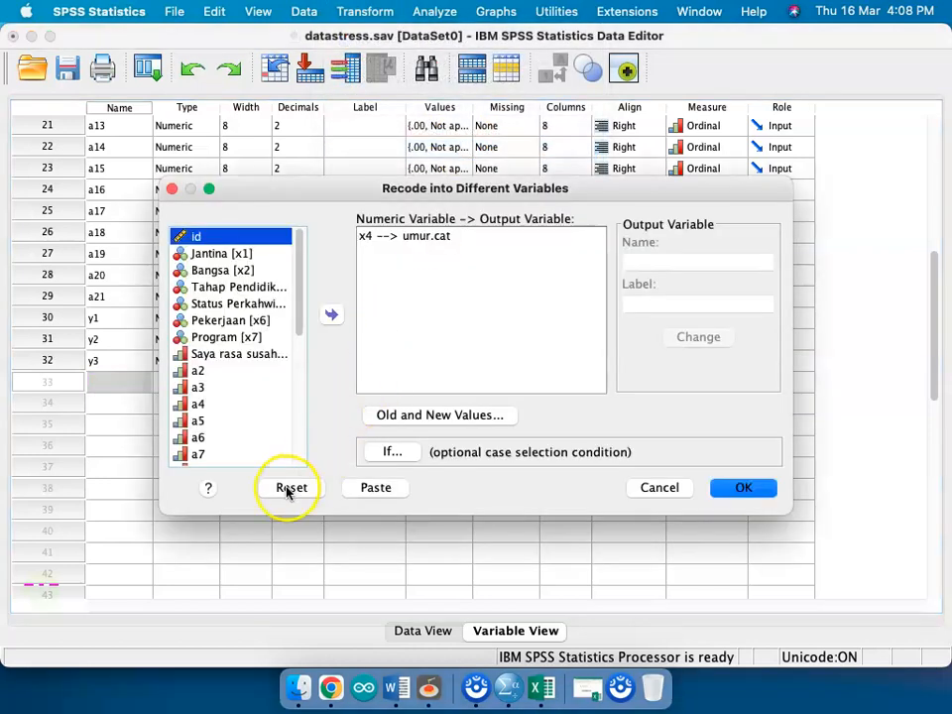
{"action": "left_click", "coordinate": [288, 489]}
{"action": "left_click", "coordinate": [255, 425]}
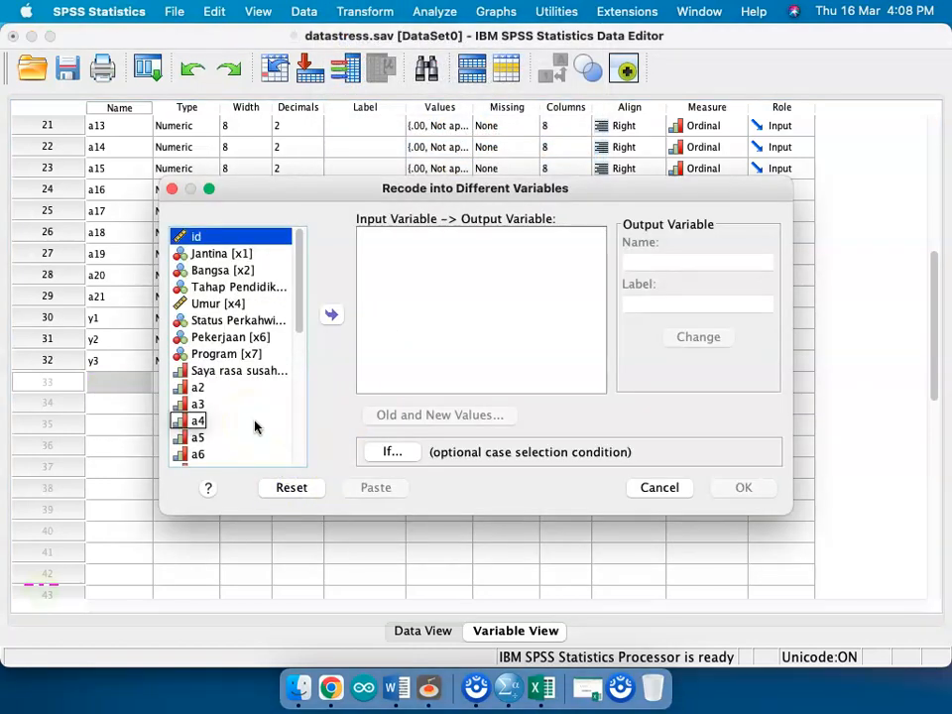
{"action": "left_click", "coordinate": [251, 303]}
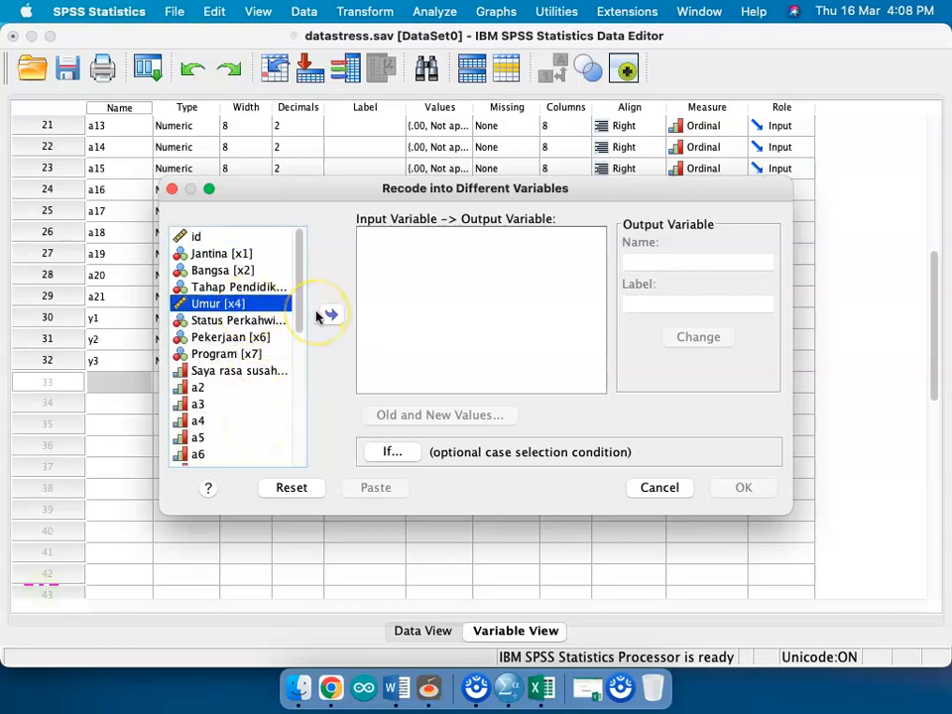
{"action": "left_click", "coordinate": [327, 315]}
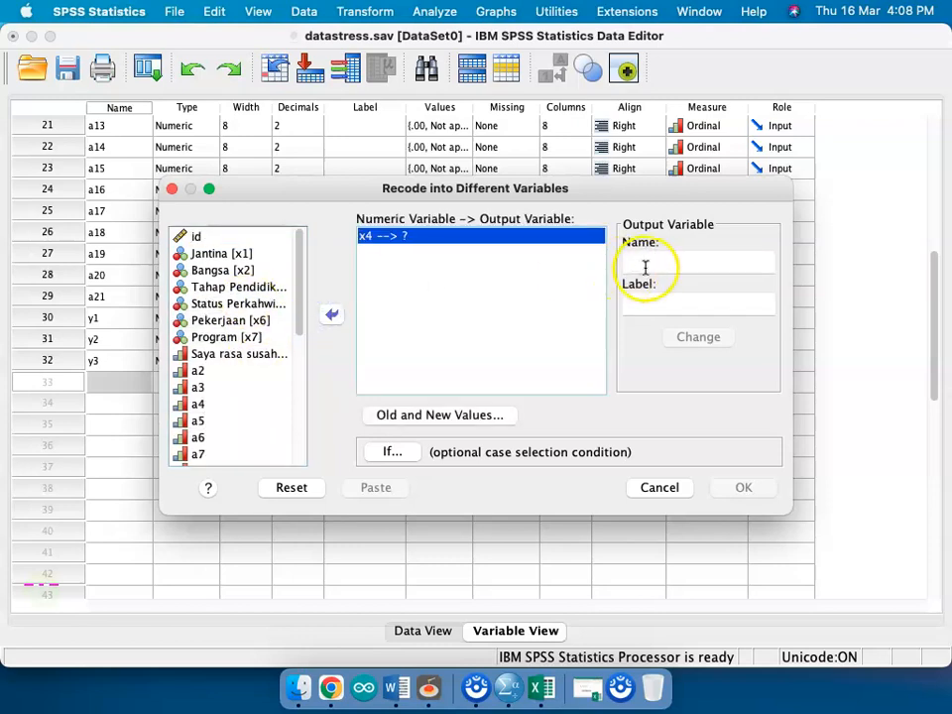
Name the output variable umur.cat, assign it to x4, and open the empty definition of old and new values
{"action": "left_click", "coordinate": [644, 264]}
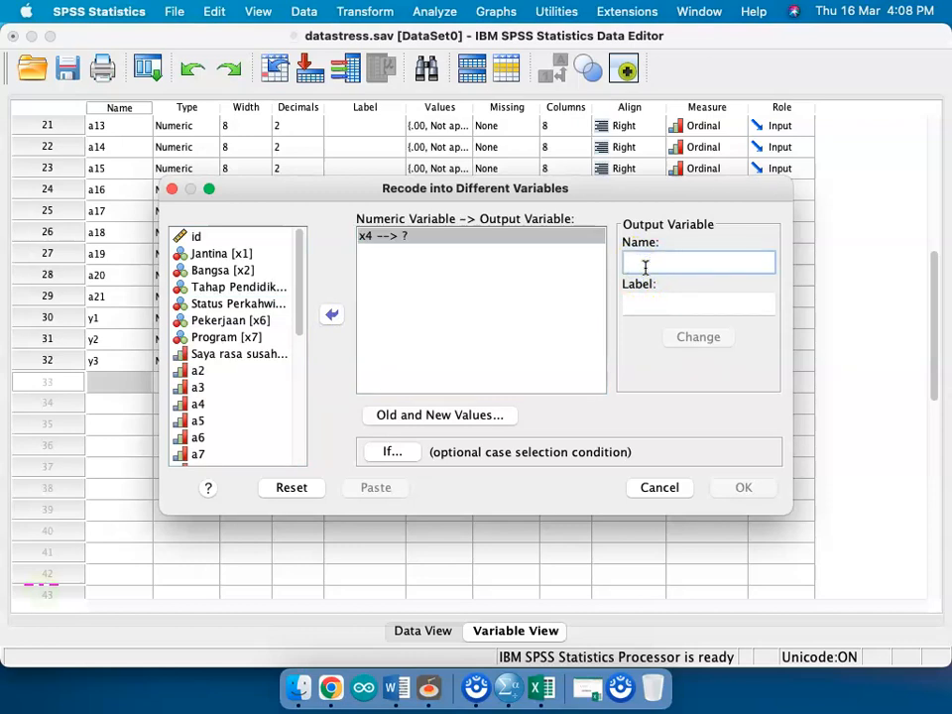
{"action": "type", "text": "umur.cat"}
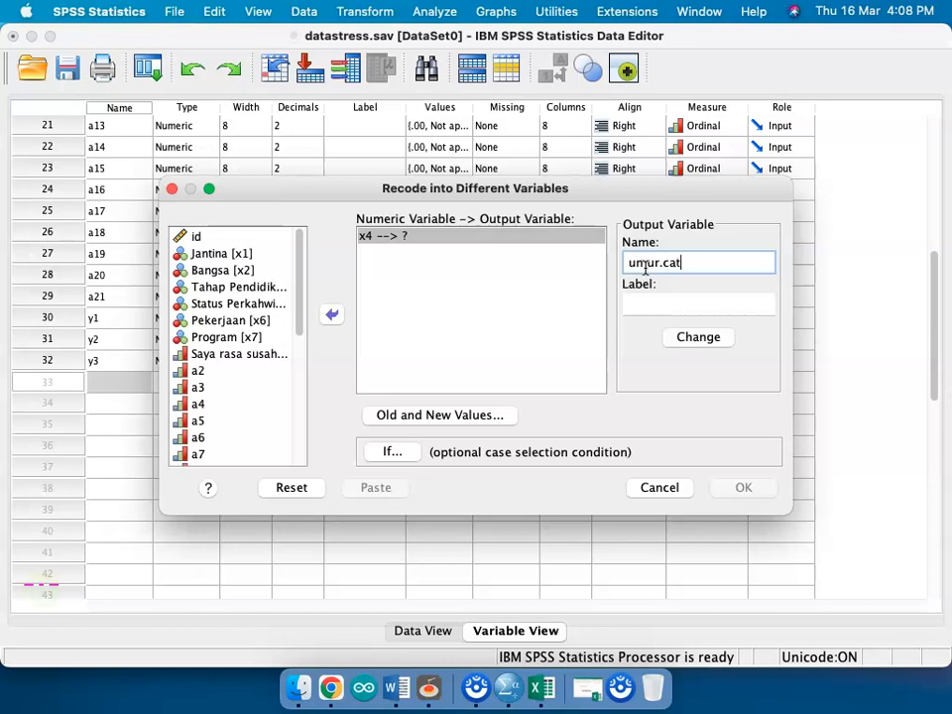
{"action": "left_click", "coordinate": [699, 338]}
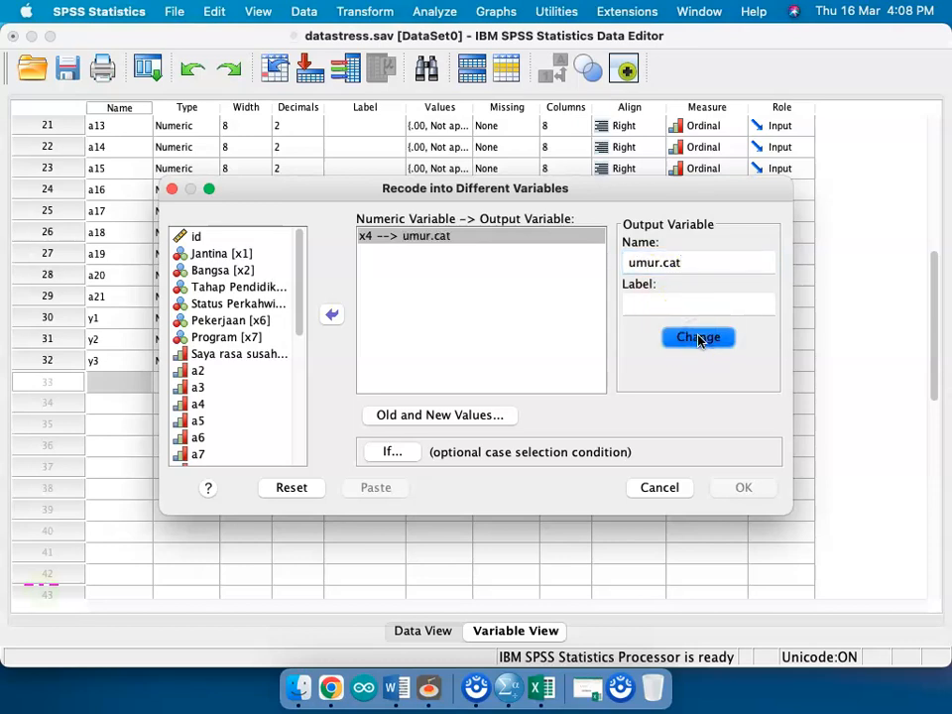
{"action": "left_click", "coordinate": [450, 415]}
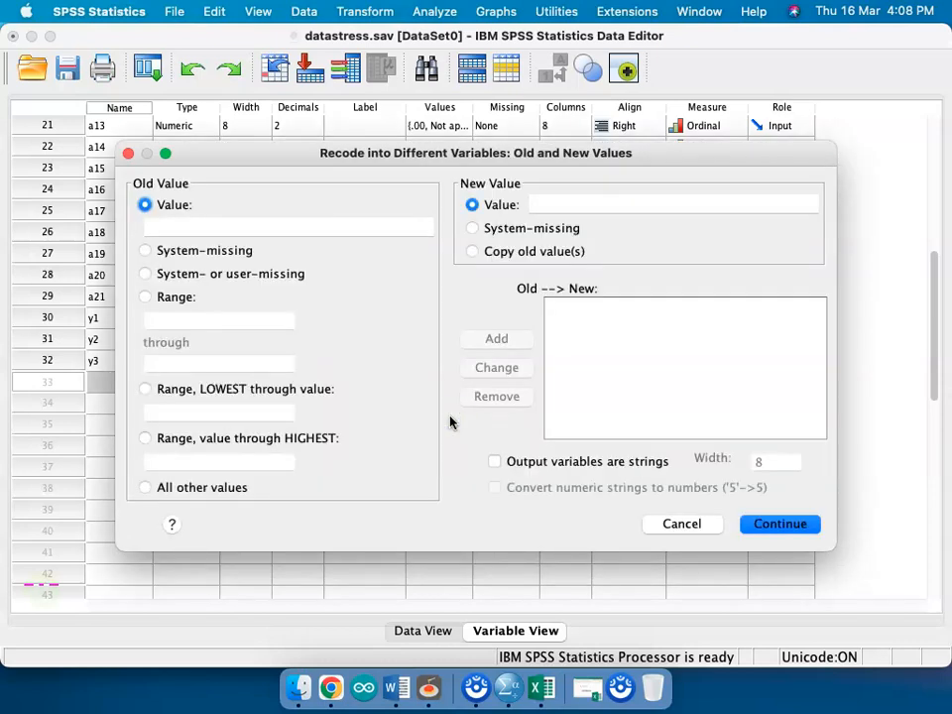
Add a recode rule mapping the range from lowest through 34 to the new value 1
{"action": "left_click", "coordinate": [283, 390]}
{"action": "left_click", "coordinate": [253, 417]}
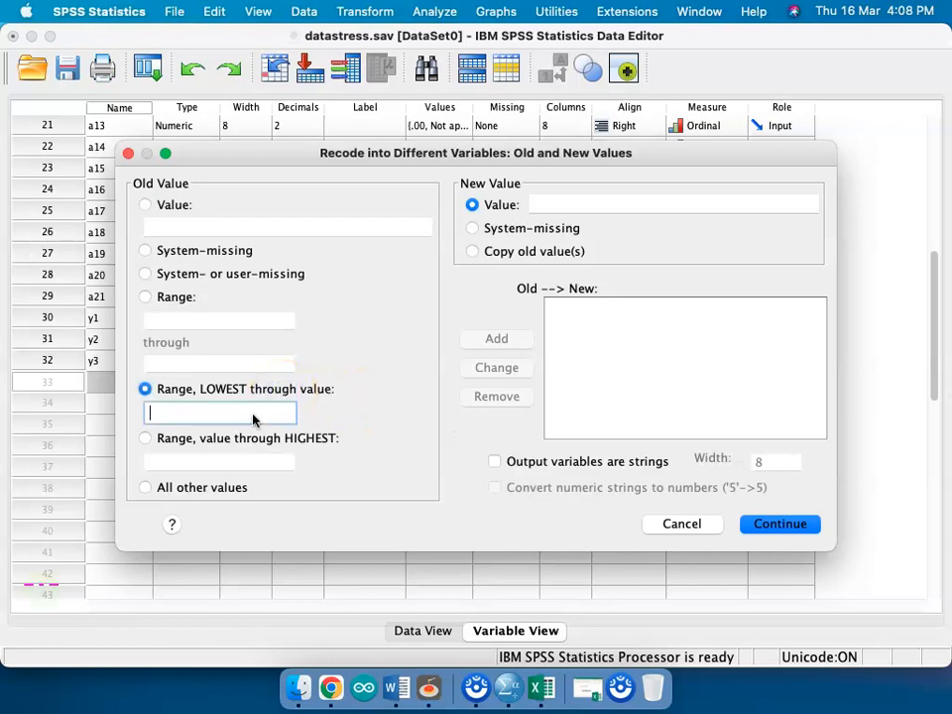
{"action": "type", "text": "34"}
{"action": "left_click", "coordinate": [563, 202]}
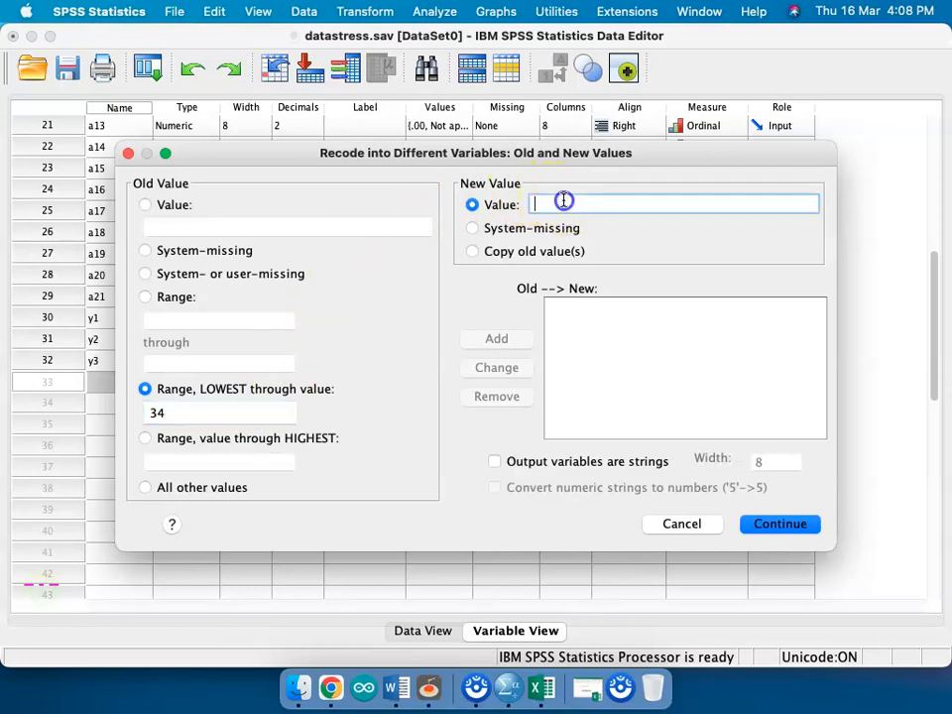
{"action": "type", "text": "1"}
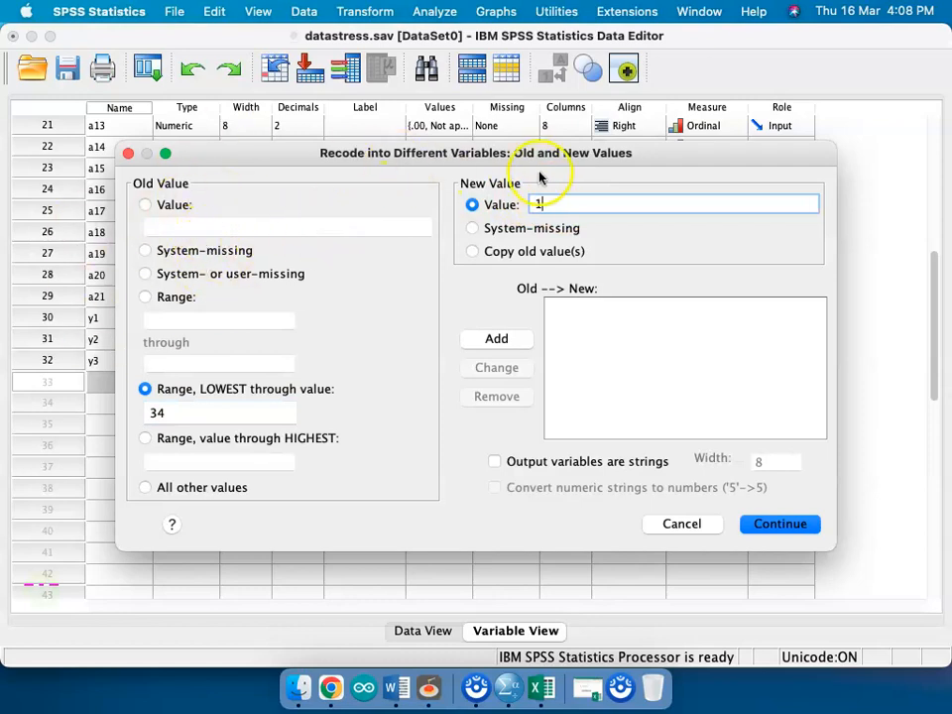
{"action": "left_click", "coordinate": [509, 339]}
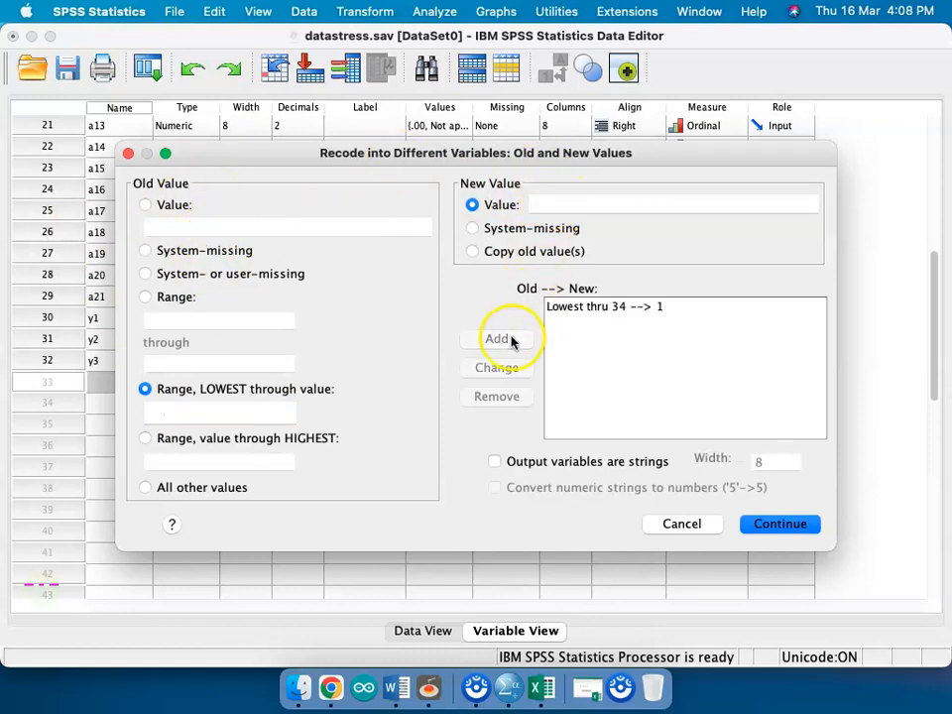
Add a recode rule mapping the range from 34.01 through highest to the new value 2, and accept the rules
{"action": "left_click", "coordinate": [231, 439]}
{"action": "left_click", "coordinate": [224, 459]}
{"action": "type", "text": "34.01"}
{"action": "key", "text": "Tab"}
{"action": "type", "text": "2"}
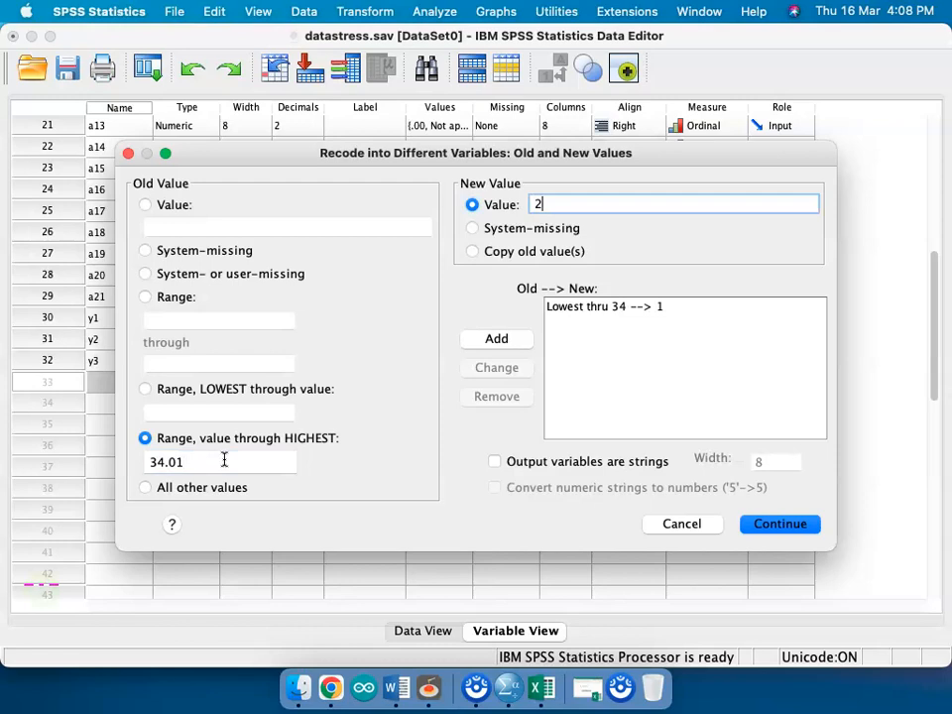
{"action": "left_click", "coordinate": [496, 338]}
{"action": "left_click", "coordinate": [748, 525]}
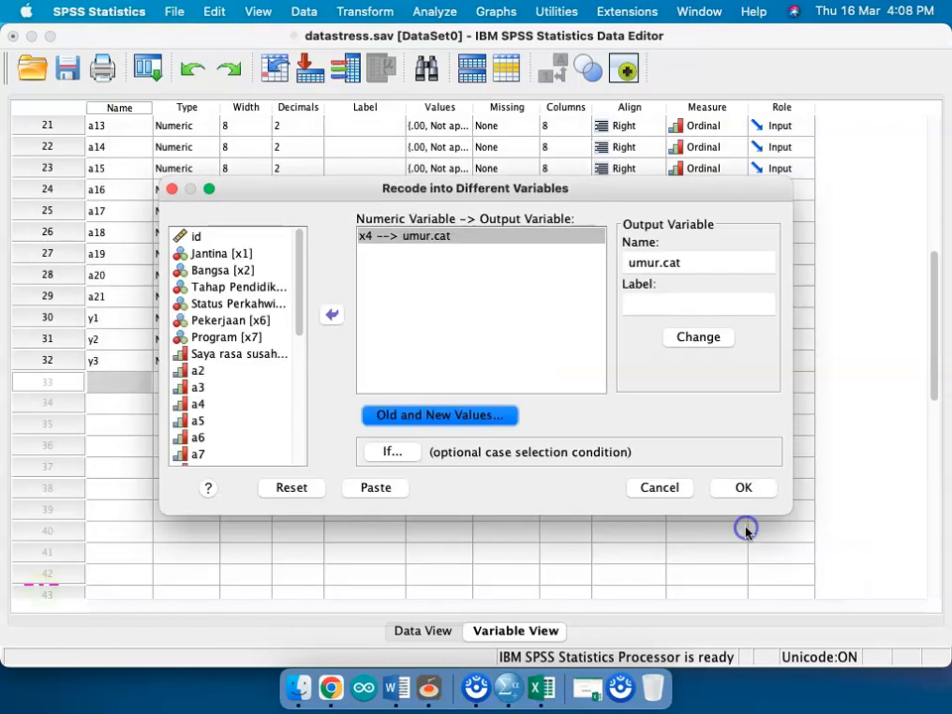
Paste the recode command into the datastress.sps syntax and delete the duplicate RECODE and EXECUTE lines at the end
{"action": "left_click", "coordinate": [392, 497]}
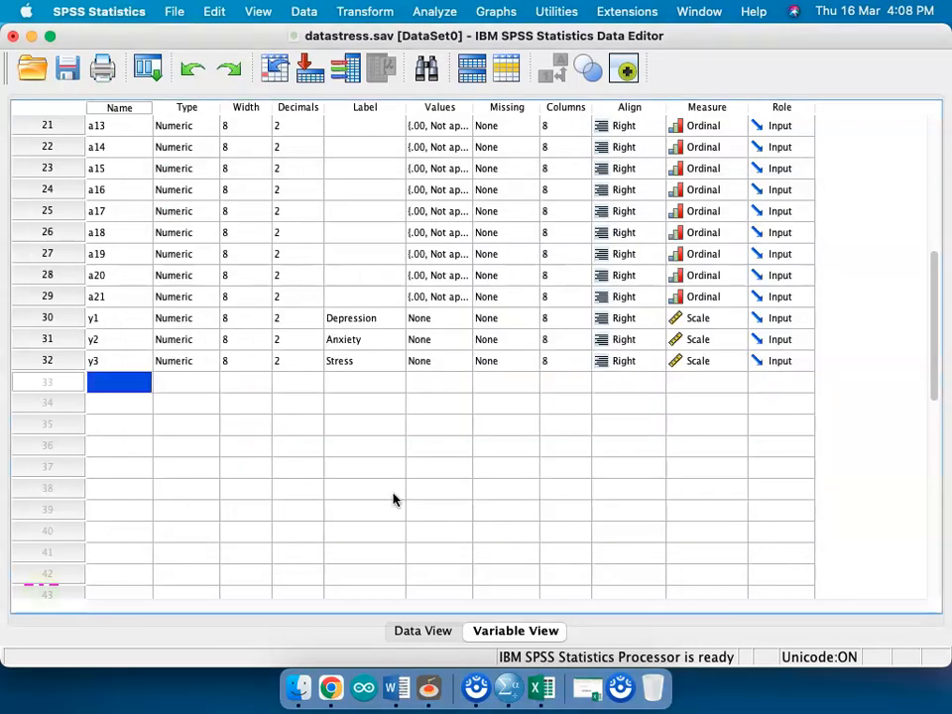
{"action": "key", "text": "ctrl+Up"}
{"action": "left_click", "coordinate": [776, 416]}
{"action": "left_click", "coordinate": [368, 486]}
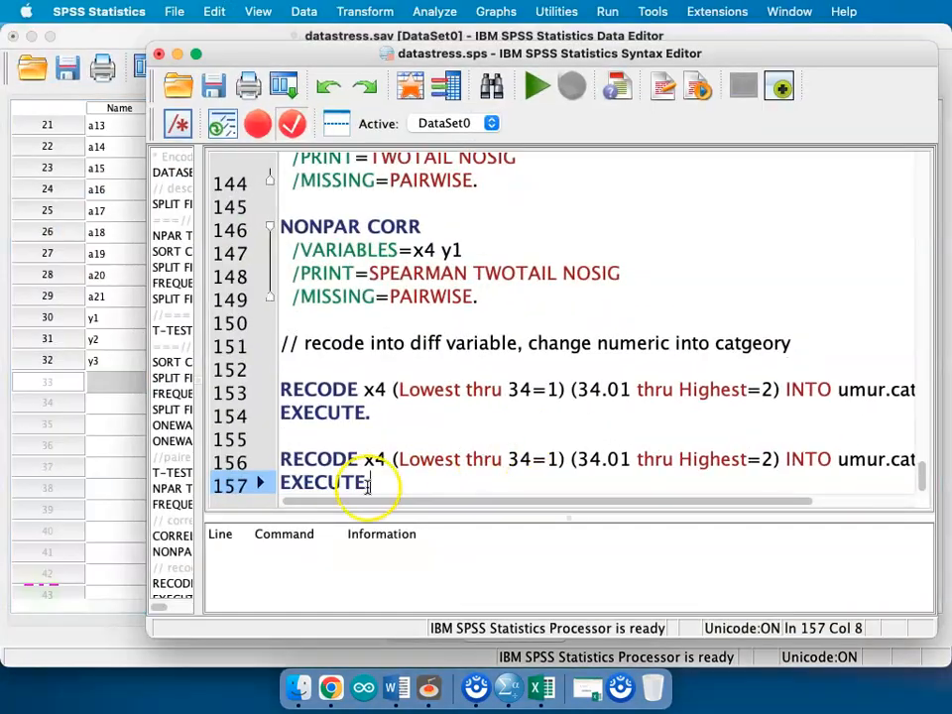
{"action": "left_click_drag", "start_coordinate": [391, 487], "coordinate": [282, 452]}
{"action": "key", "text": "BackSpace"}
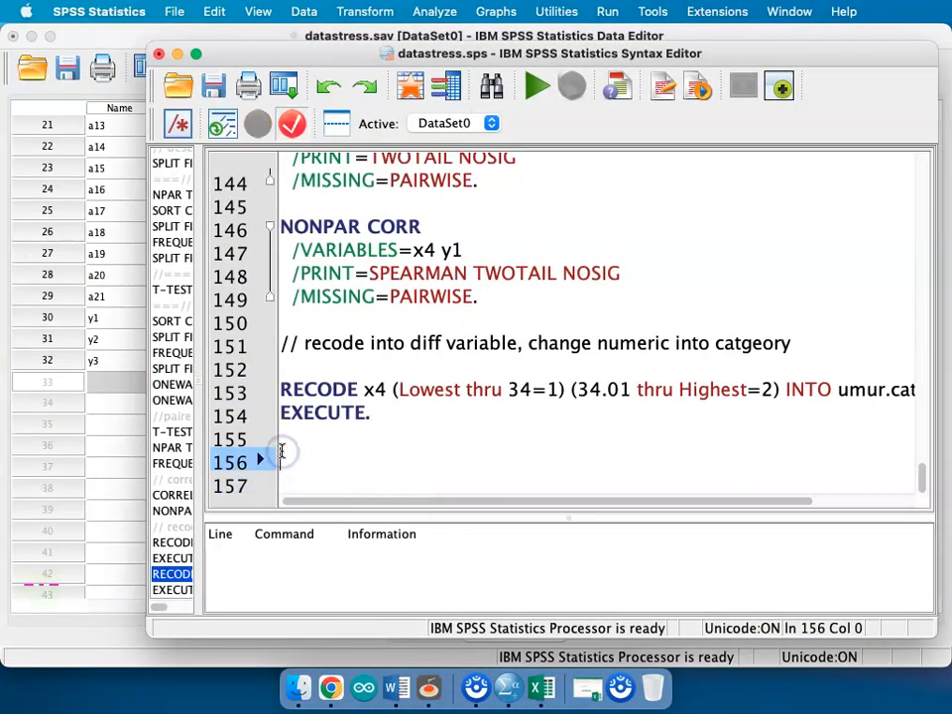
Run the remaining RECODE x4 into umur.cat command with its EXECUTE line, and return to the data editor
{"action": "key", "text": "Up"}
{"action": "key", "text": "shift+Up"}
{"action": "key", "text": "shift+Up"}
{"action": "key", "text": "super+r"}
{"action": "left_click", "coordinate": [382, 387]}
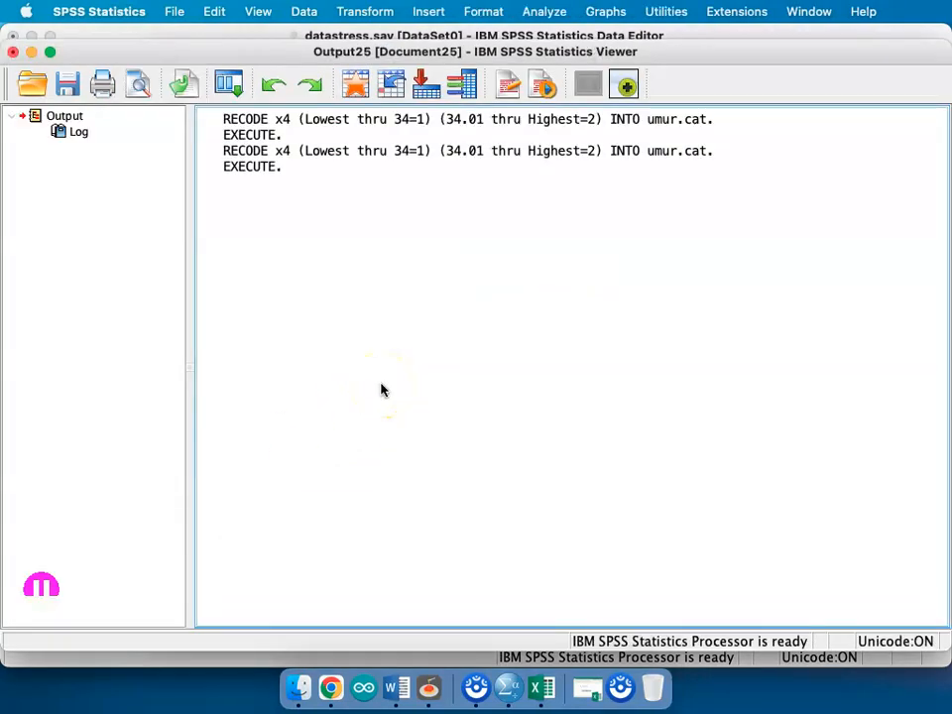
{"action": "key", "text": "ctrl+Up"}
{"action": "left_click", "coordinate": [121, 415]}
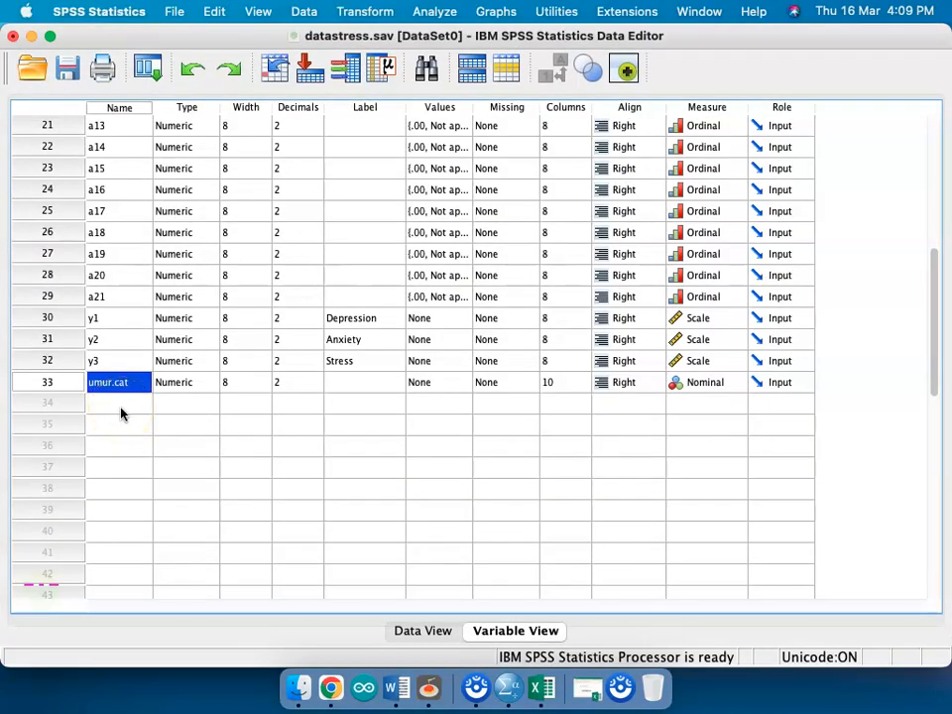
Check the recode log in the output viewer and the new umur.cat variable's definition and case values in the dataset
{"action": "key", "text": "ctrl+Up"}
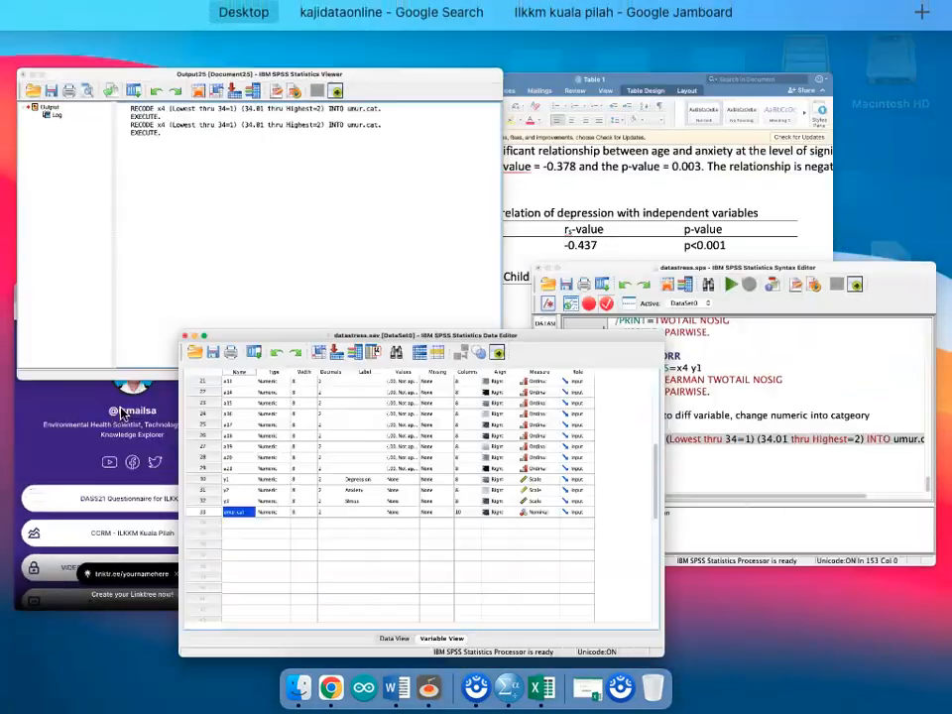
{"action": "left_click", "coordinate": [315, 279]}
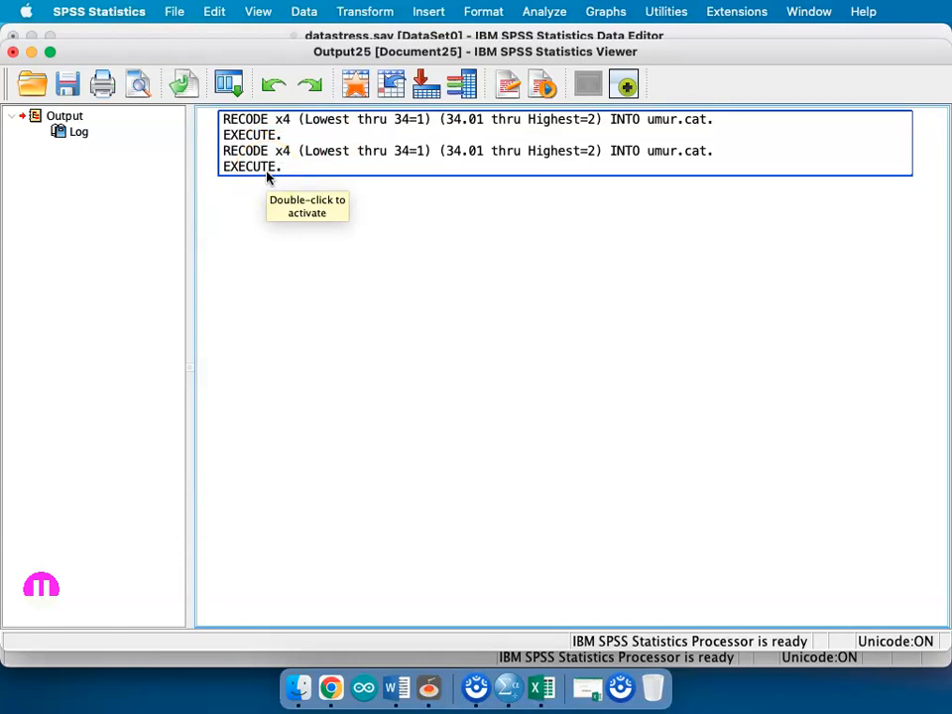
{"action": "key", "text": "ctrl+Up"}
{"action": "left_click", "coordinate": [255, 210]}
{"action": "left_click", "coordinate": [119, 380]}
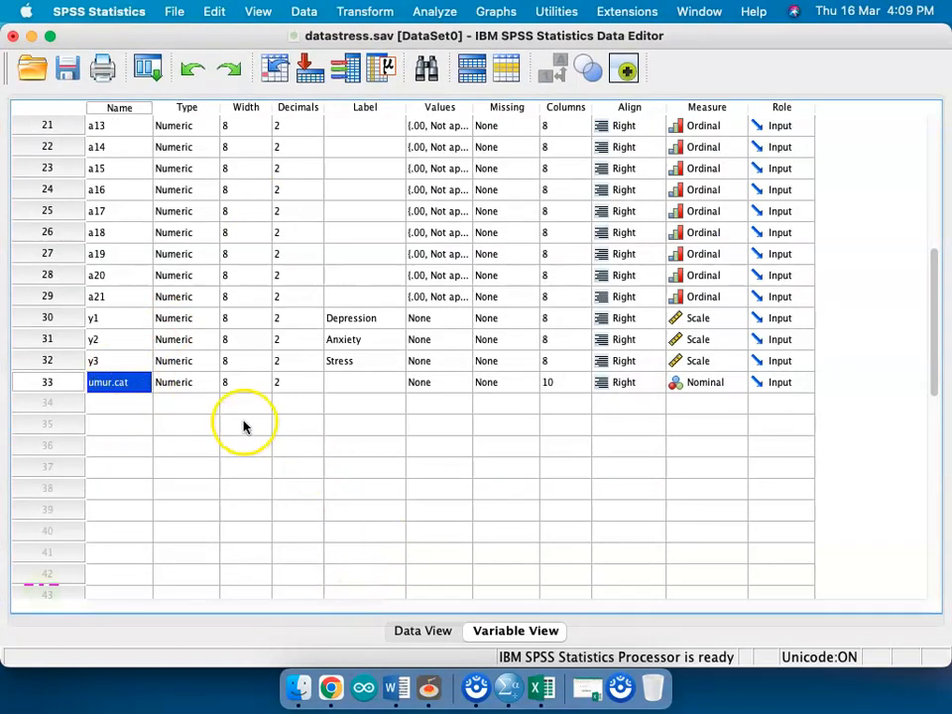
{"action": "left_click", "coordinate": [67, 388]}
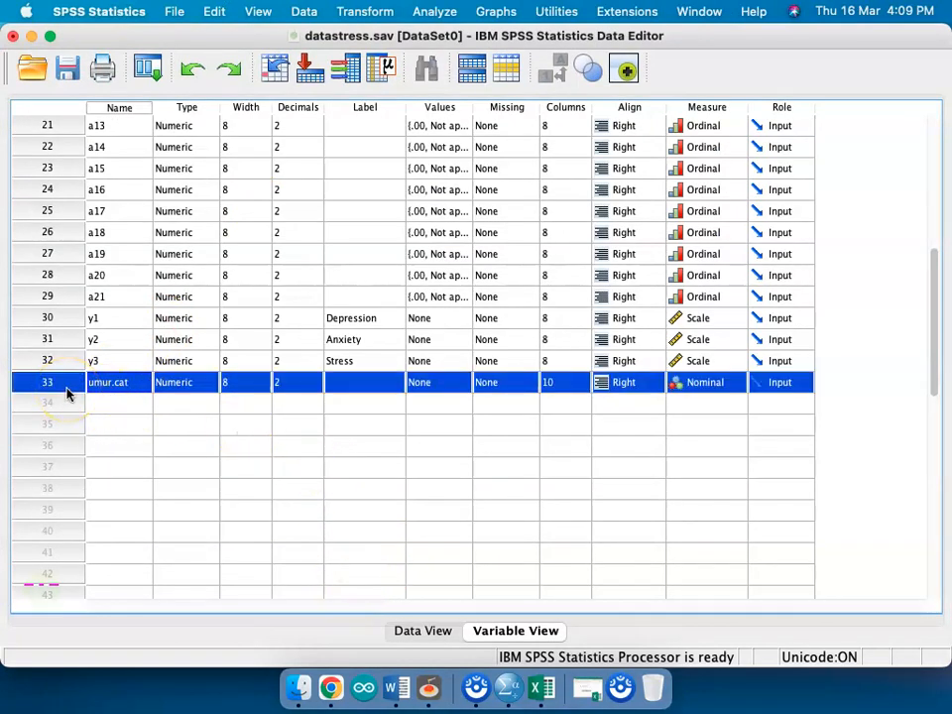
{"action": "left_click", "coordinate": [424, 631]}
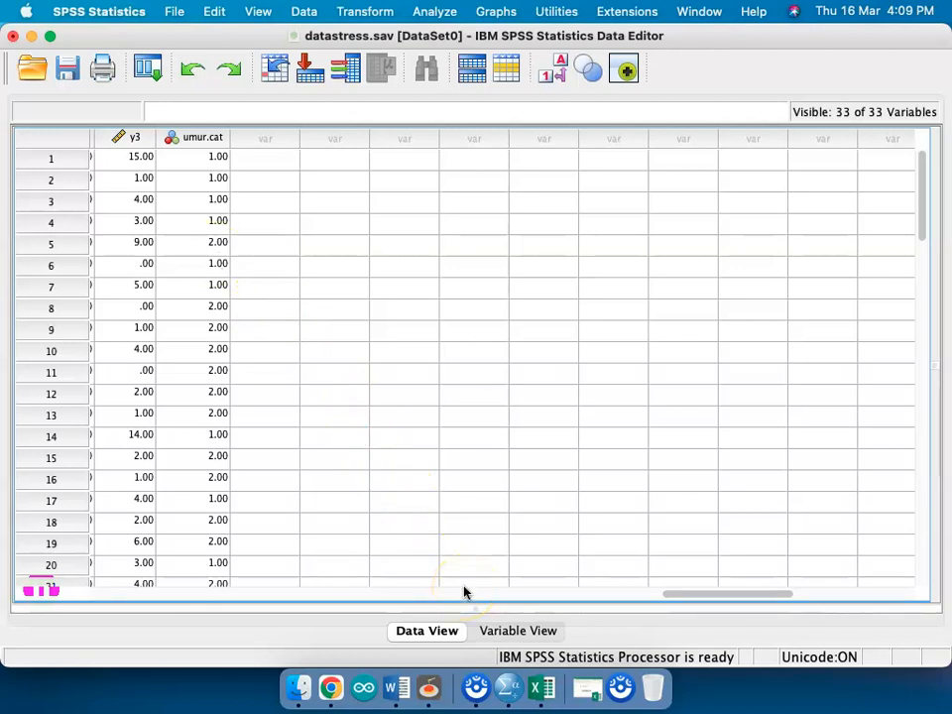
Open the value labels of umur.cat and label value 1 as "< 34"
{"action": "left_click", "coordinate": [528, 630]}
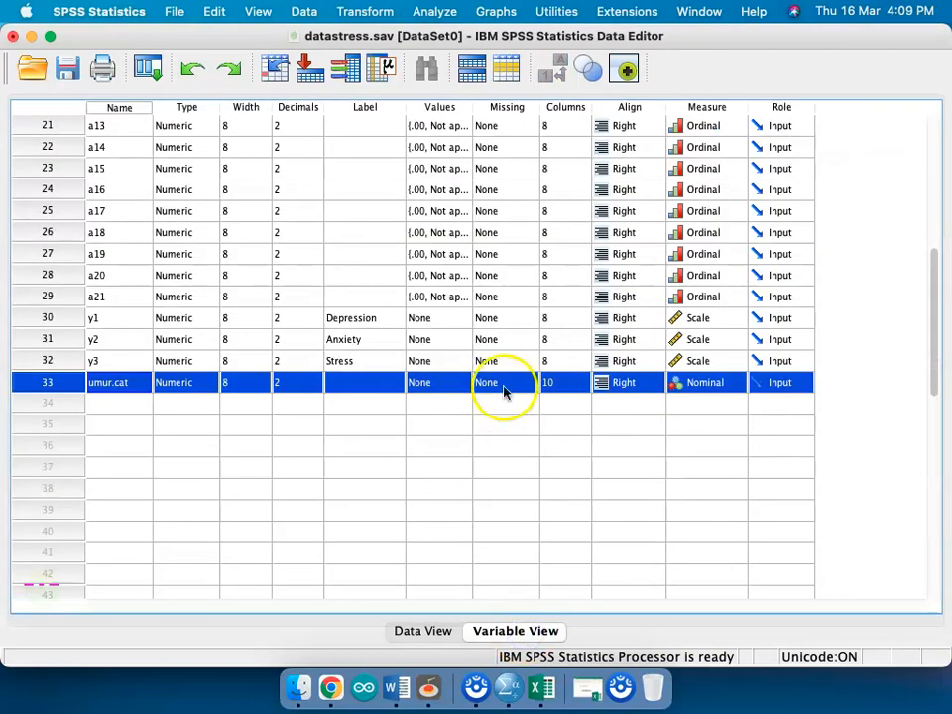
{"action": "left_click", "coordinate": [435, 382]}
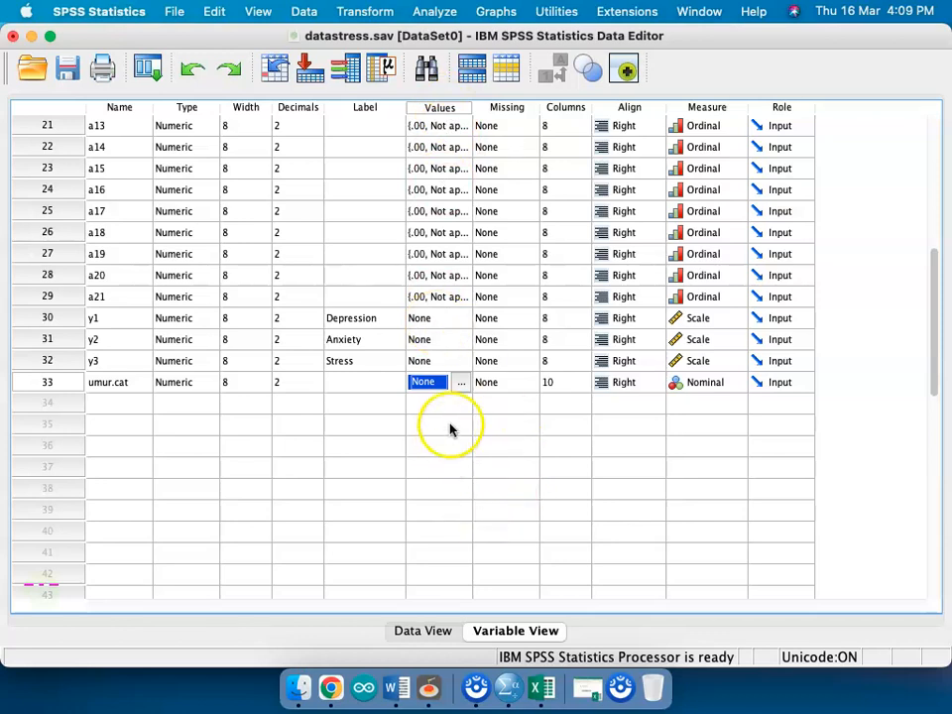
{"action": "left_click", "coordinate": [459, 384]}
{"action": "left_click", "coordinate": [461, 386]}
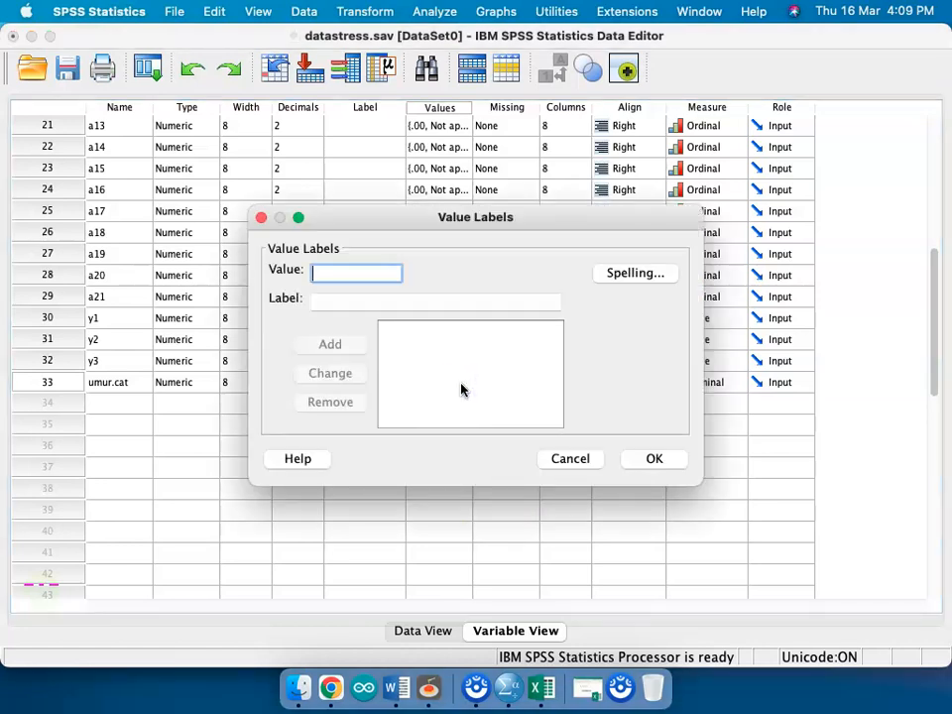
{"action": "type", "text": "1"}
{"action": "key", "text": "Tab"}
{"action": "type", "text": "< 34"}
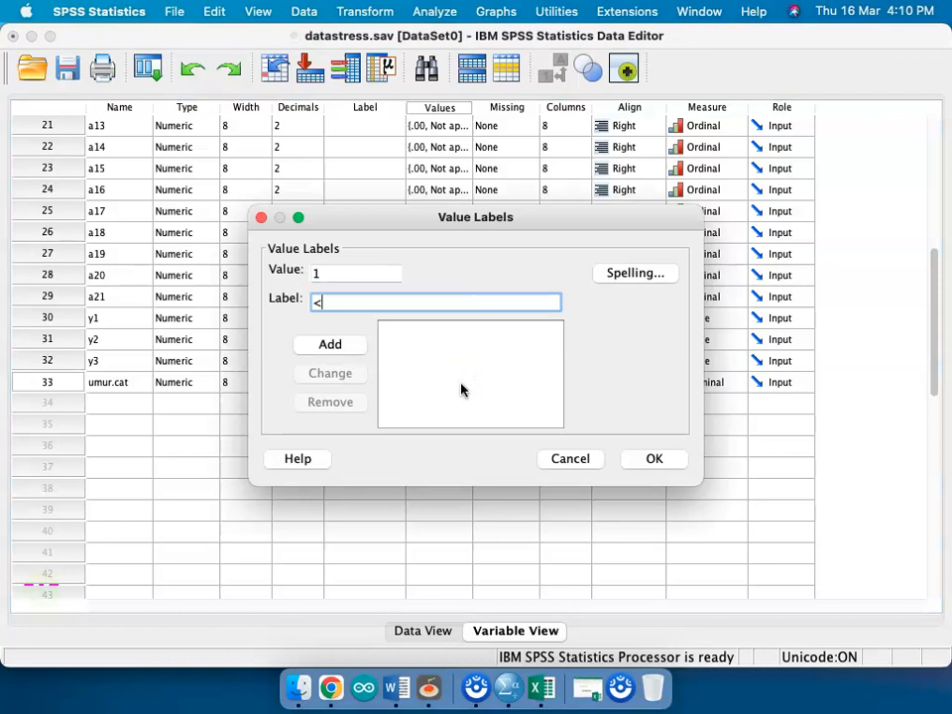
{"action": "key", "text": "Return"}
Label value 2 of umur.cat as "> 34" and save the dataset
{"action": "type", "text": "2"}
{"action": "key", "text": "Tab"}
{"action": "type", "text": "> 34"}
{"action": "left_click", "coordinate": [357, 344]}
{"action": "left_click", "coordinate": [637, 466]}
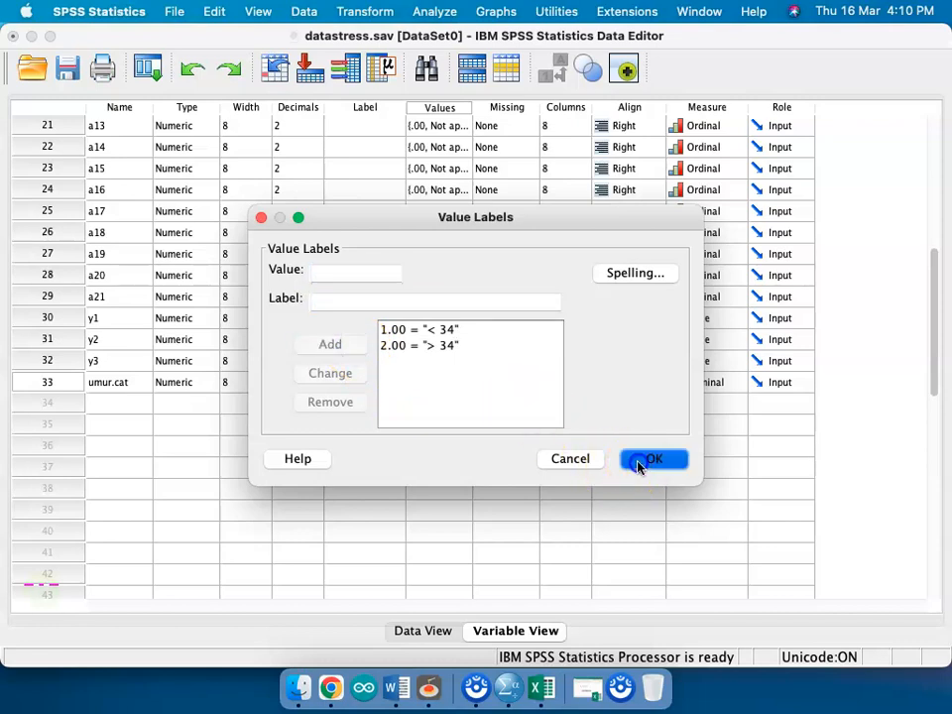
{"action": "left_click", "coordinate": [80, 74]}
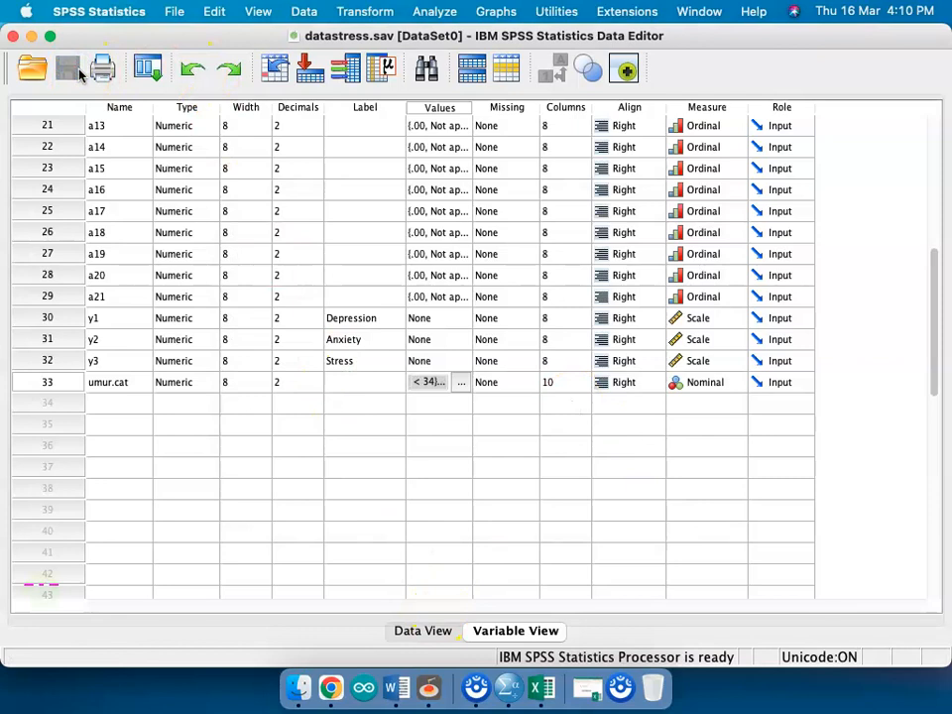